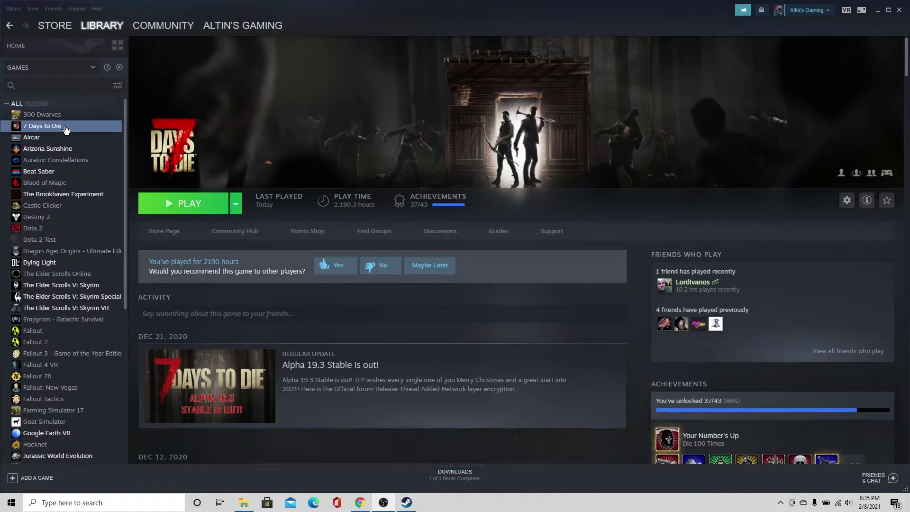
right_click(65, 128)
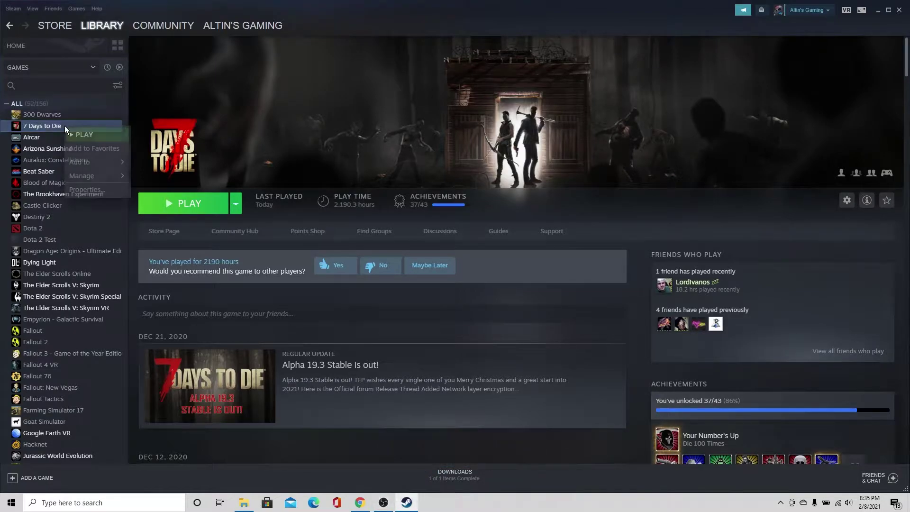
left_click(103, 189)
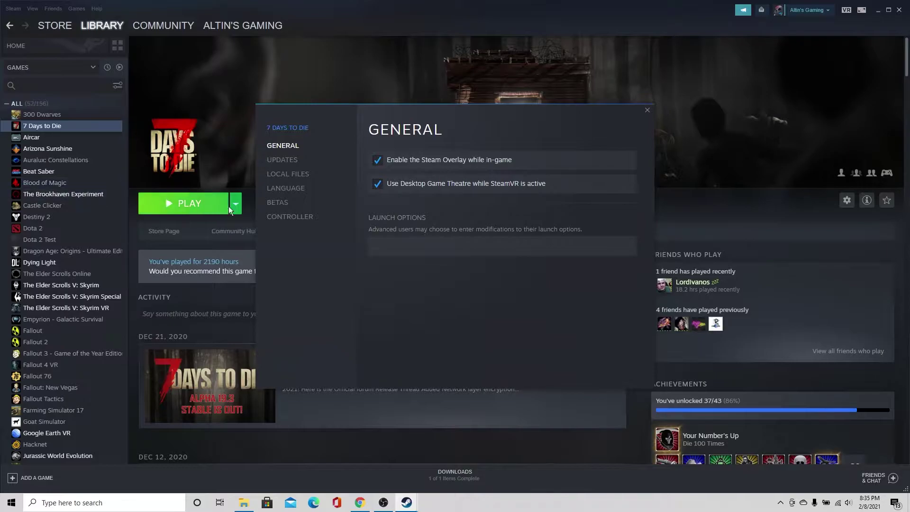
left_click(294, 174)
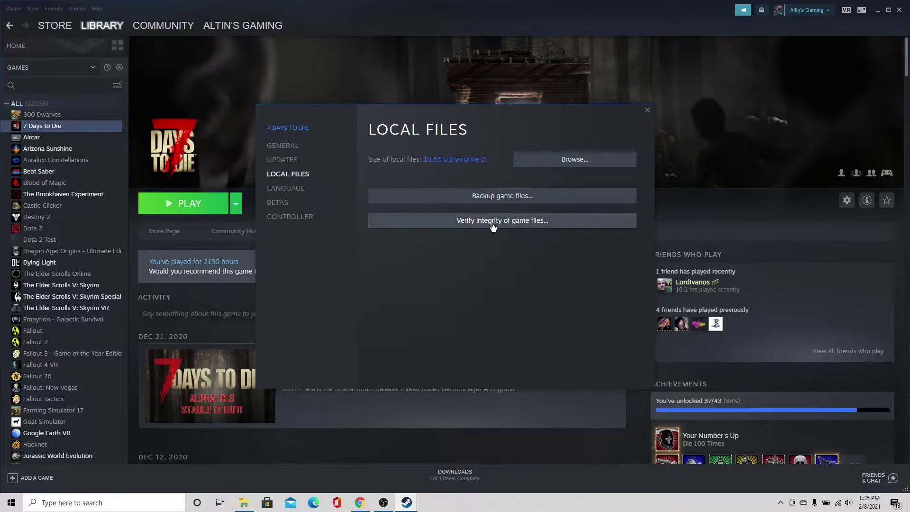
left_click(647, 110)
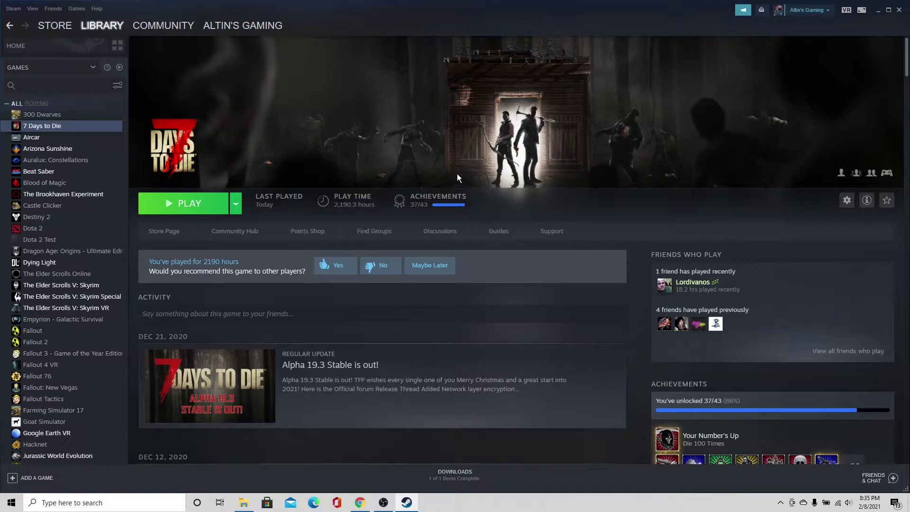
Copy the 7 Days To Die folder from D:\steam\steamapps\common, then return to DATA (D:).
left_click(243, 502)
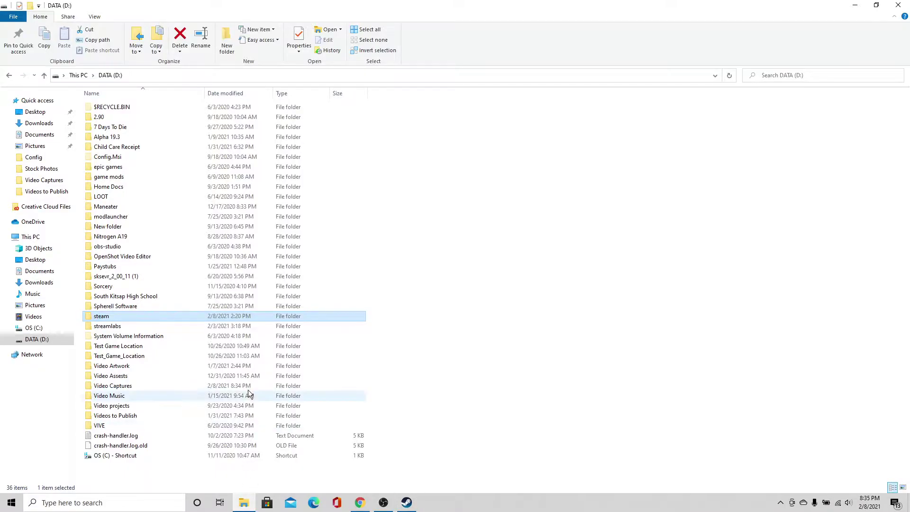
double_click(109, 316)
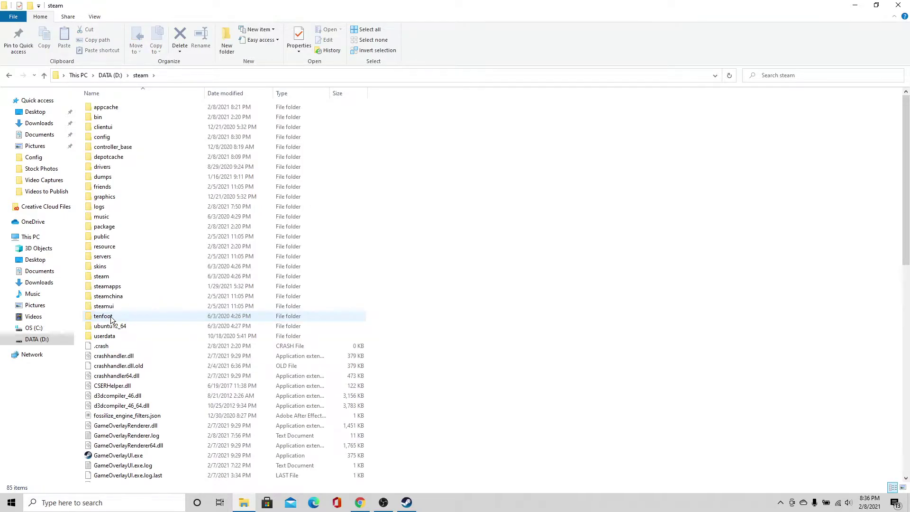
double_click(108, 286)
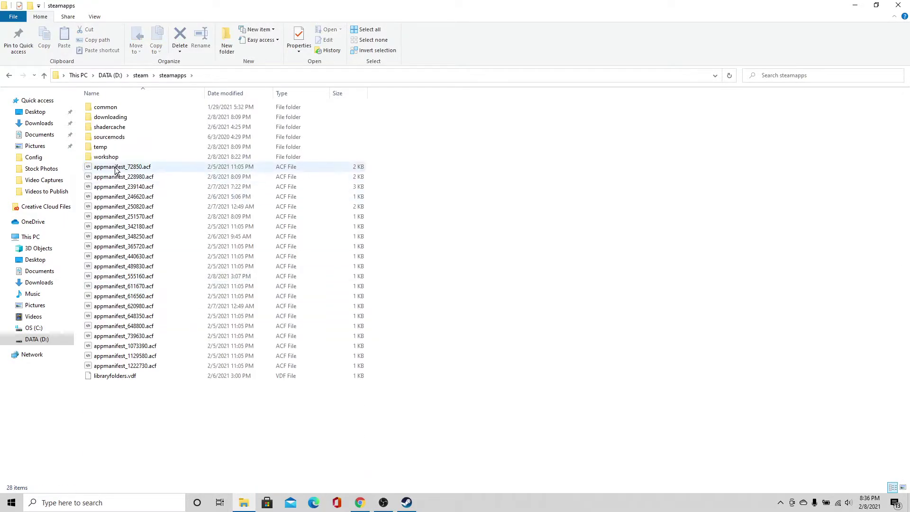
double_click(103, 107)
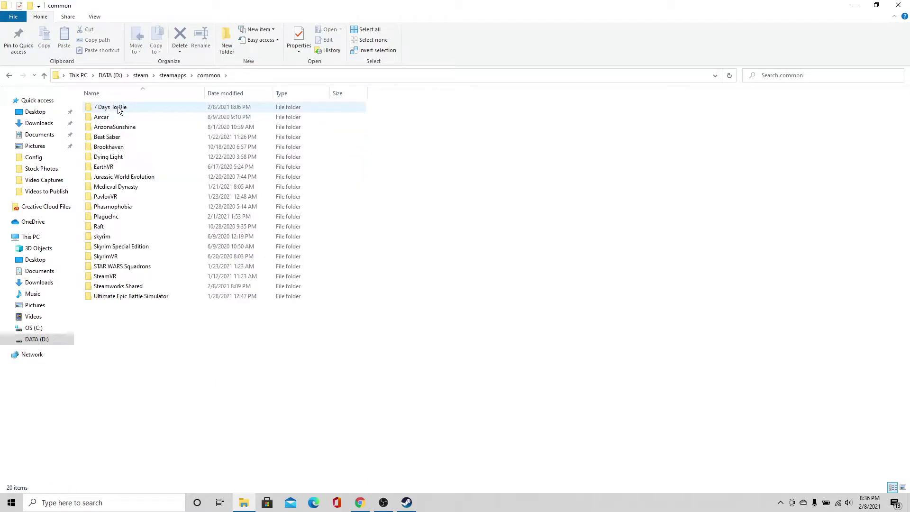
left_click(118, 110)
right_click(118, 107)
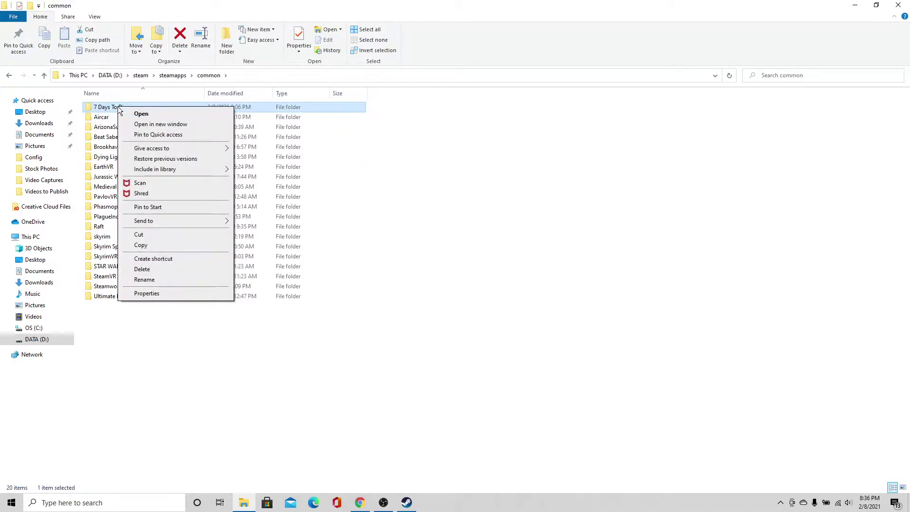
left_click(152, 244)
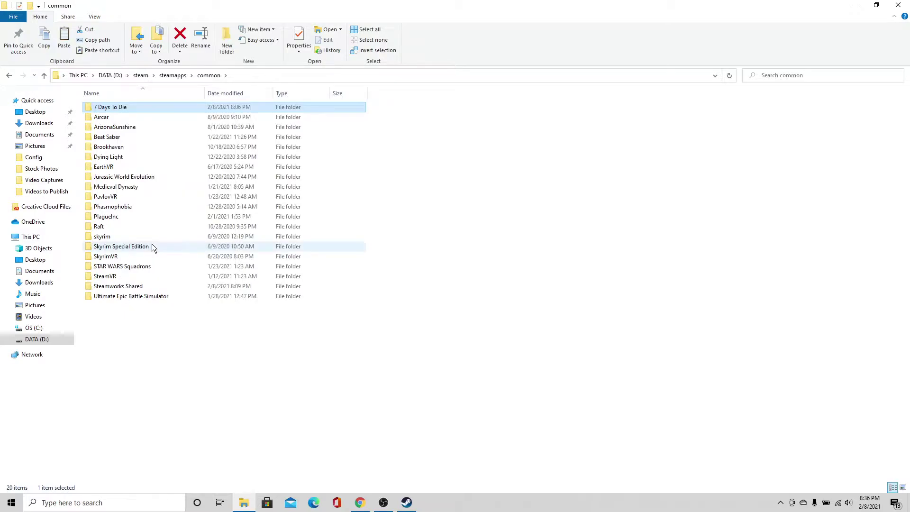
left_click(33, 341)
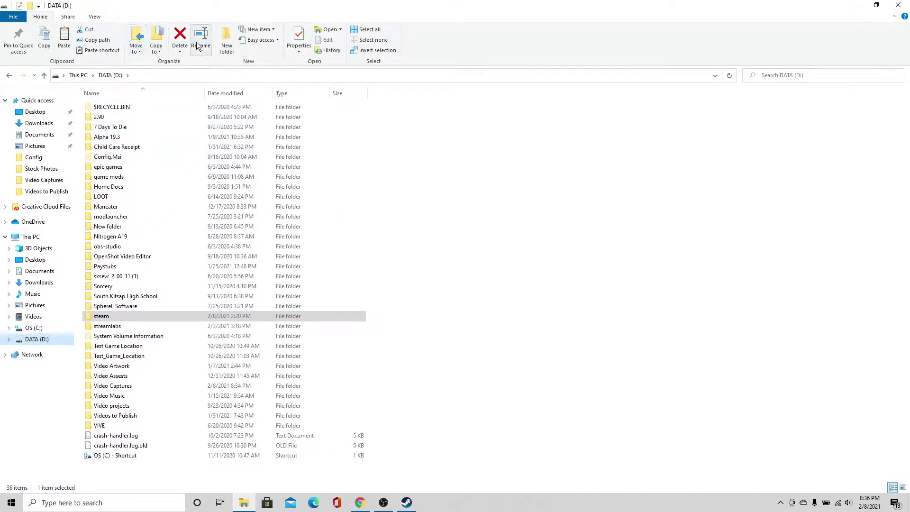
Make a new folder named DF-Sorcery on drive D and open the empty folder.
left_click(225, 40)
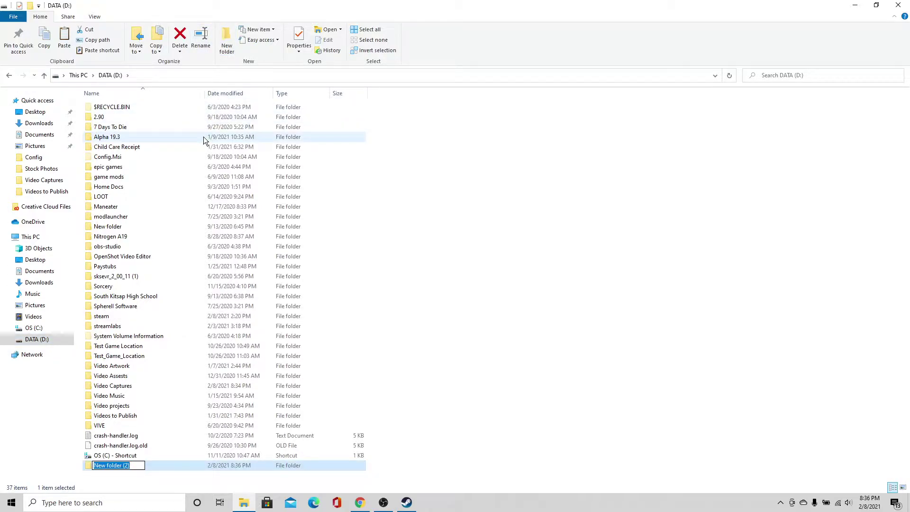
type("DF")
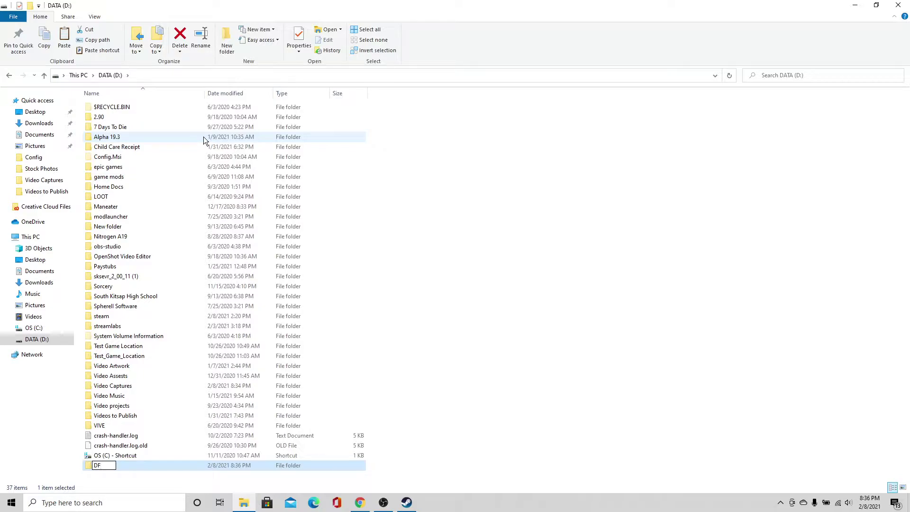
type("S")
key("BackSpace")
type("-Sorcery")
key("Return")
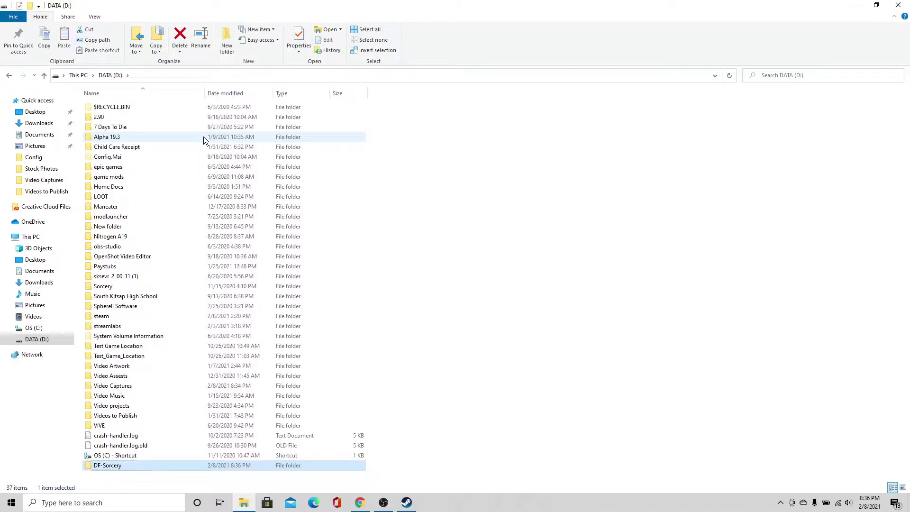
double_click(106, 465)
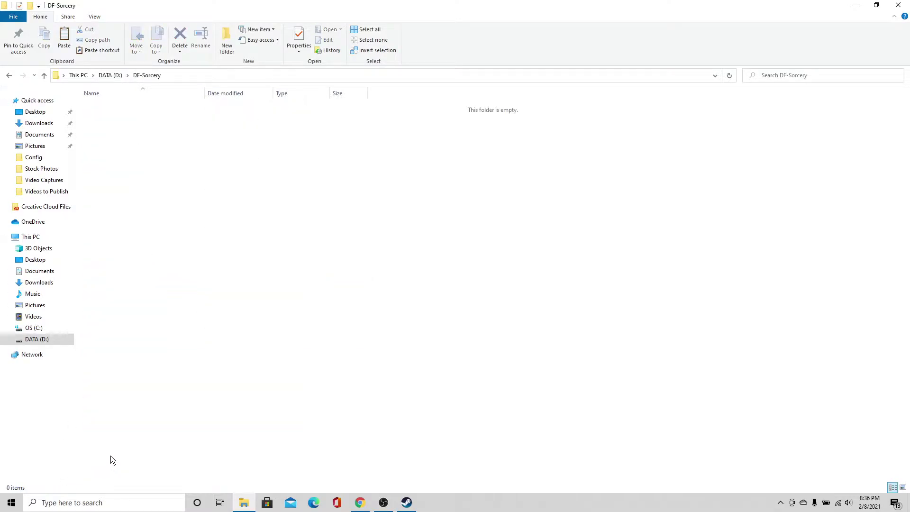
Paste the 7 Days To Die folder (10,970 items) into DF-Sorcery and let the copy finish.
right_click(147, 141)
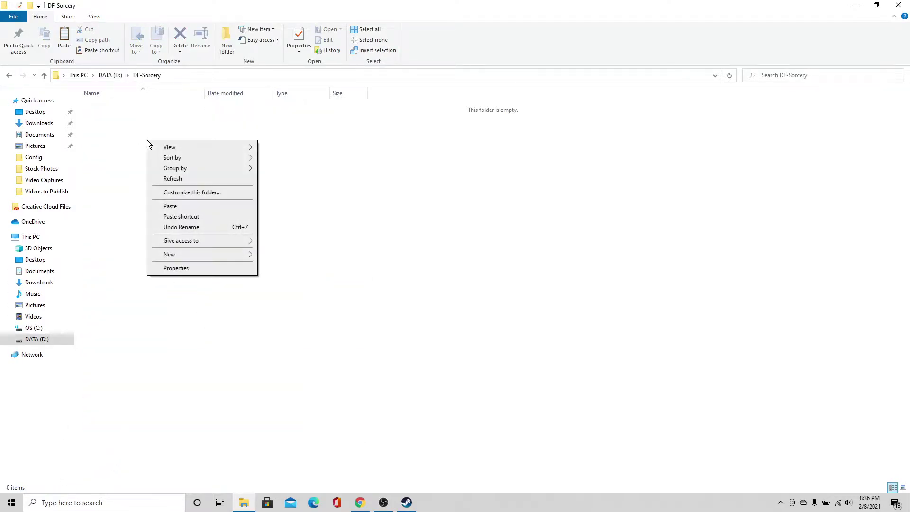
left_click(192, 206)
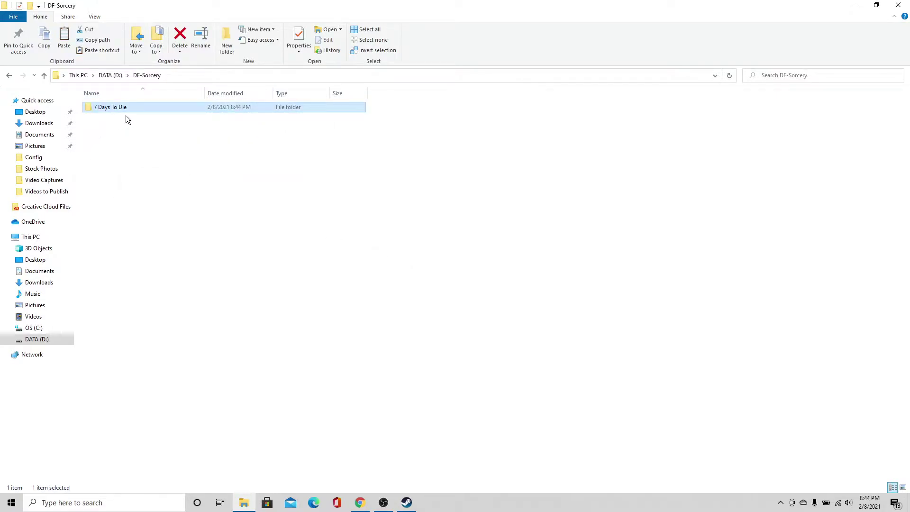
Open the copied 7 Days To Die folder, confirm its Mods folder is empty, and return to it.
left_click(141, 74)
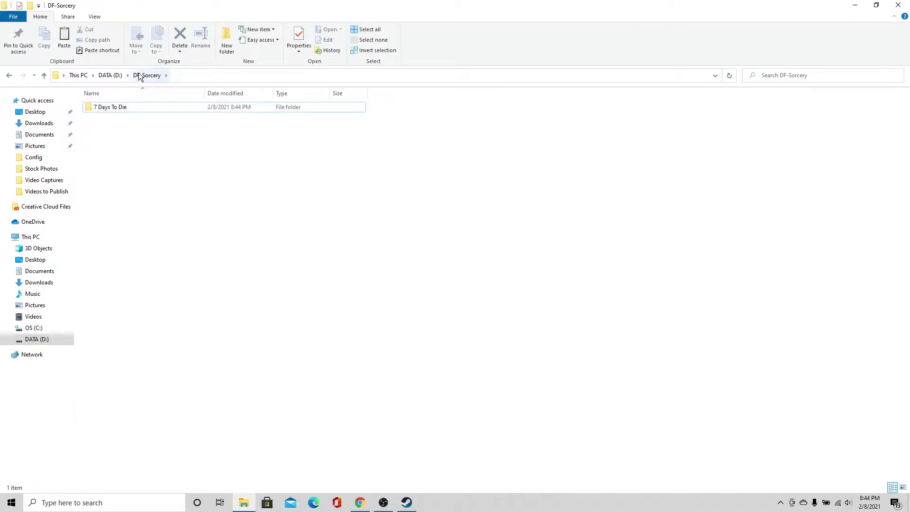
left_click(108, 108)
left_click(107, 107)
left_click(107, 107)
left_click(92, 105)
double_click(90, 106)
left_click(118, 157)
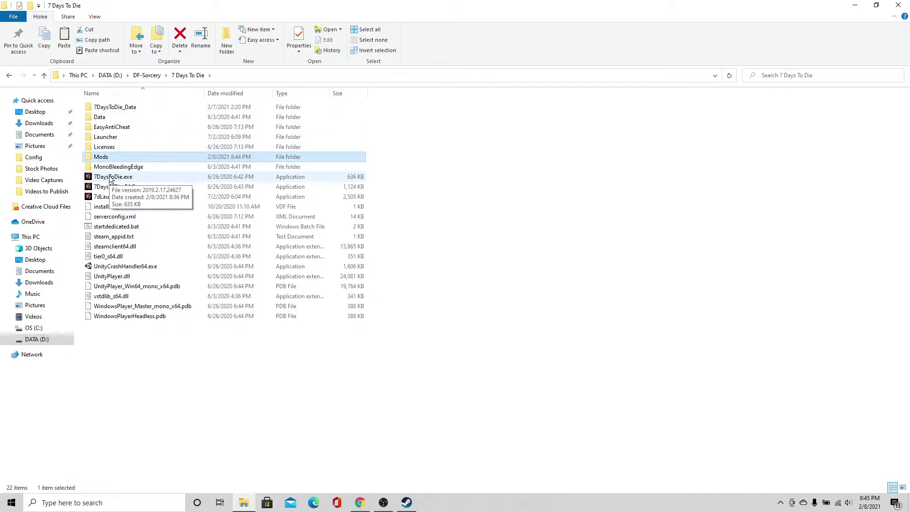
double_click(105, 158)
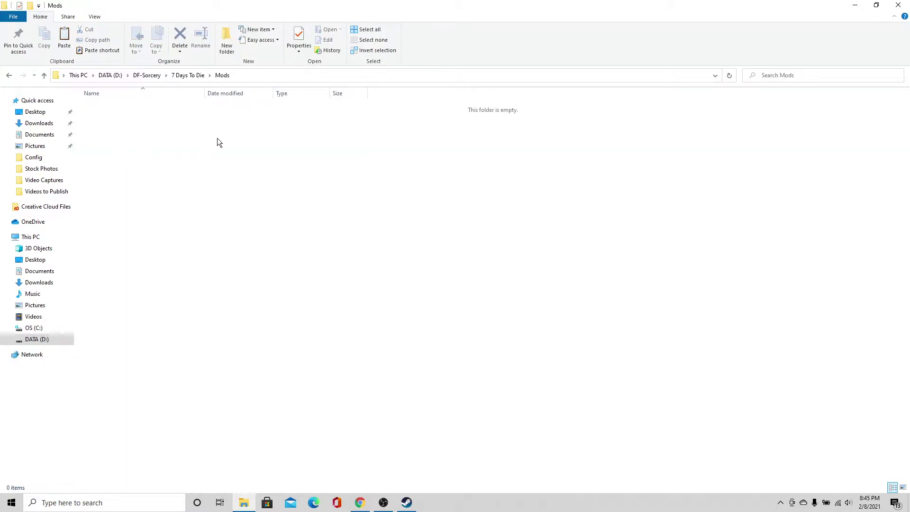
left_click(192, 79)
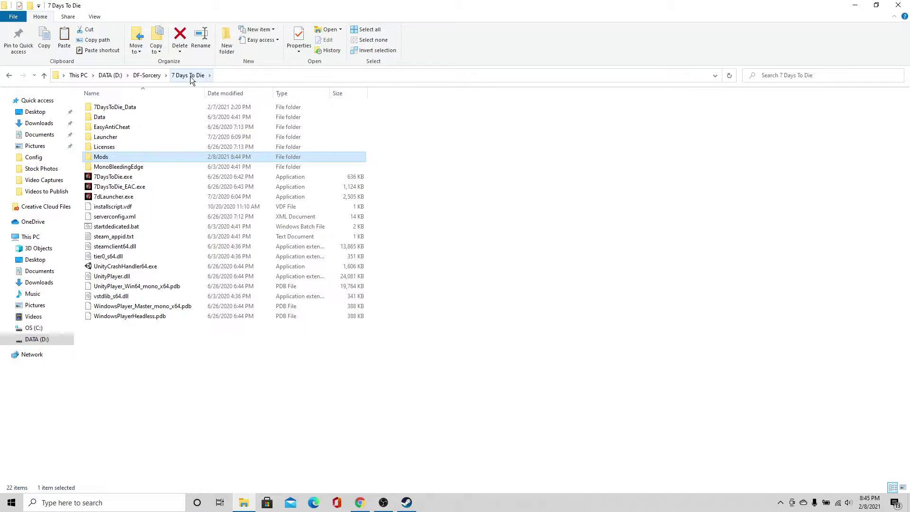
Search Google in Chrome for '7 days to die forums'.
left_click(360, 502)
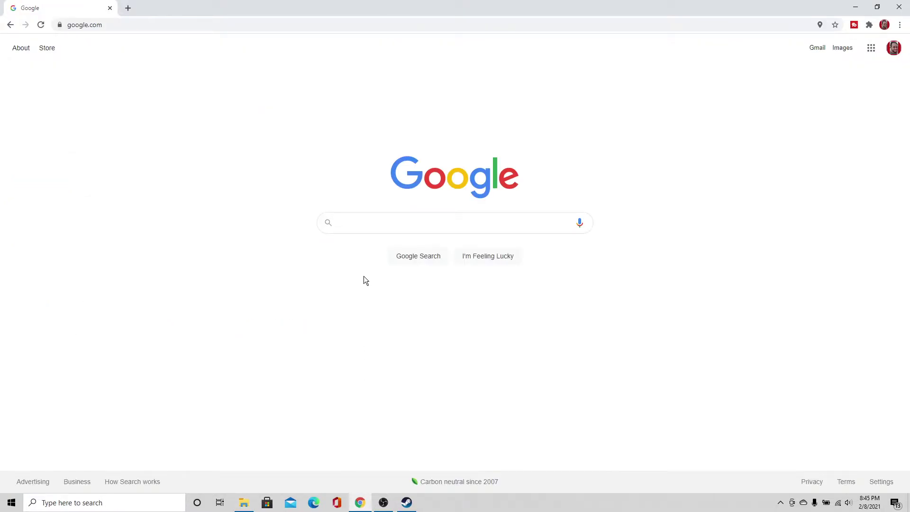
type("7")
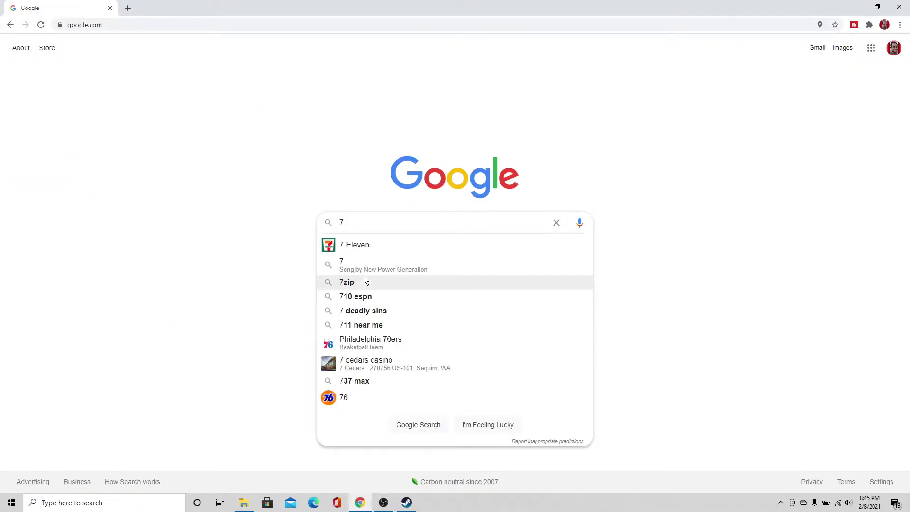
type(" dya")
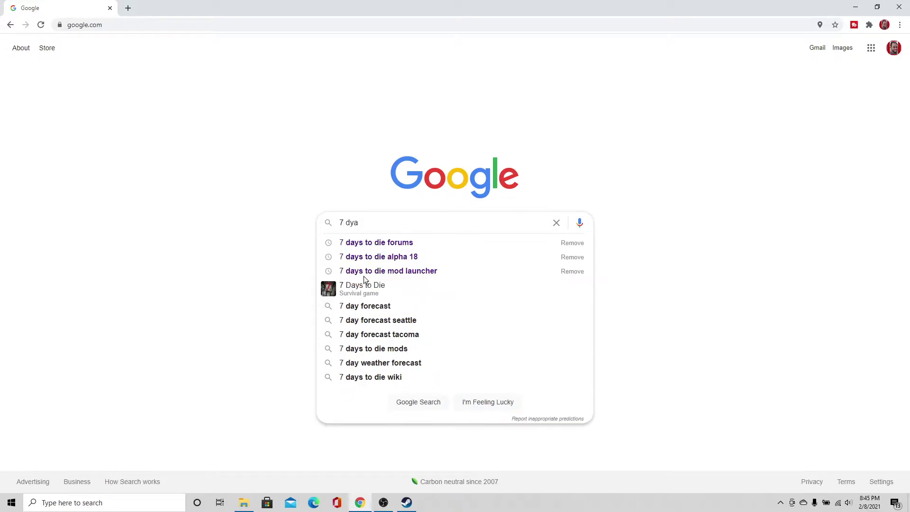
left_click(373, 243)
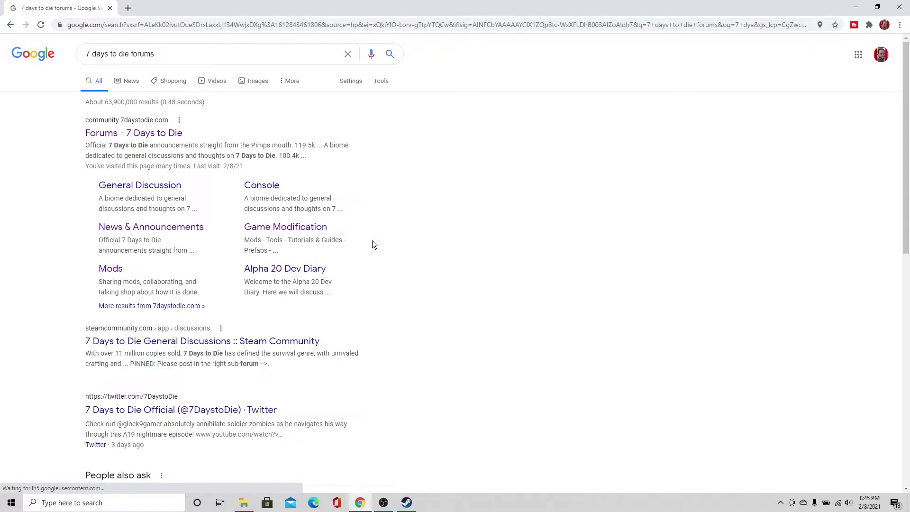
Go to the official 7 Days to Die forums and open the Mods subforum.
left_click(160, 135)
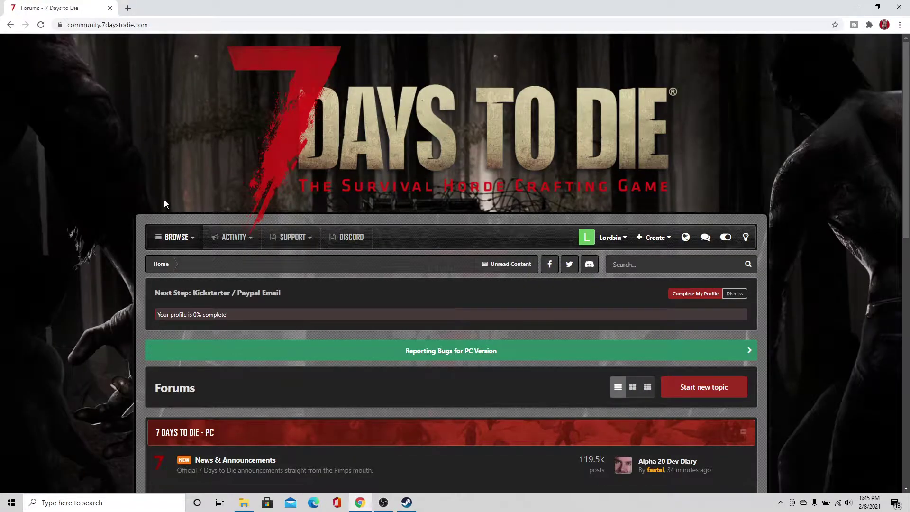
left_click(234, 237)
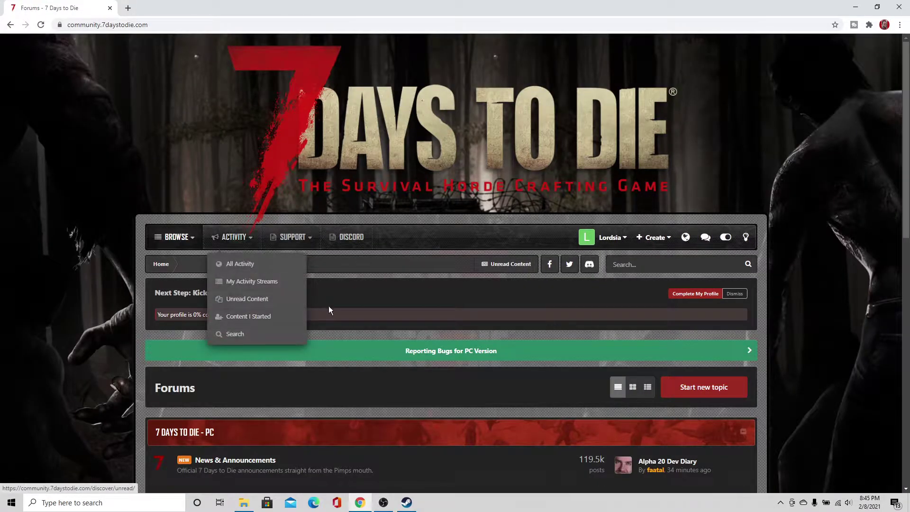
scroll(332, 310, "down", 7)
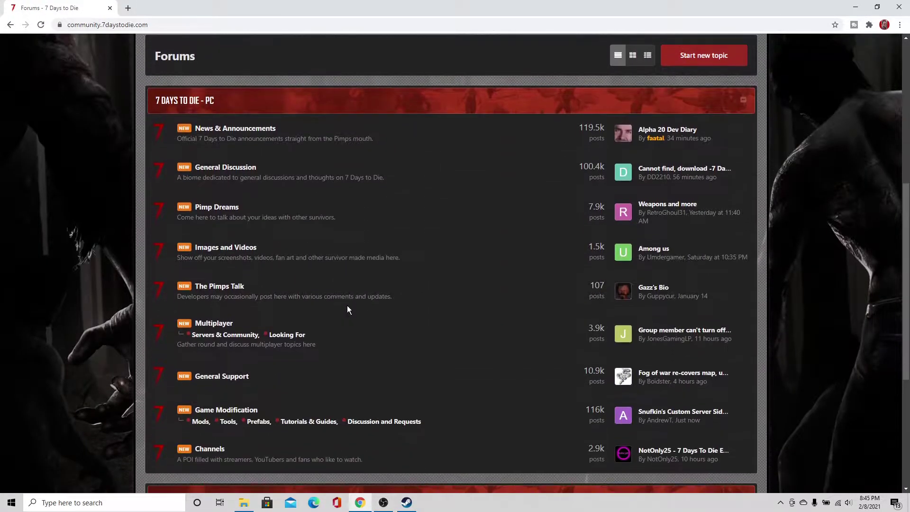
scroll(347, 310, "down", 1)
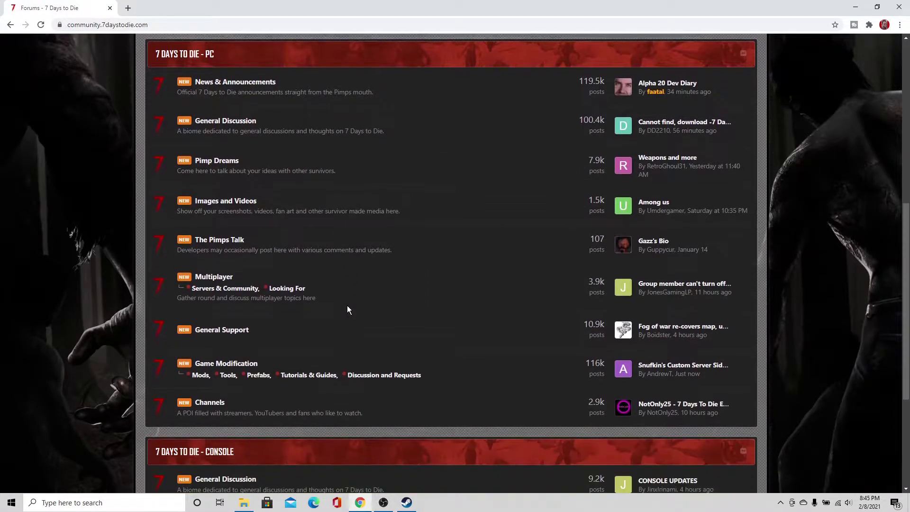
left_click(200, 376)
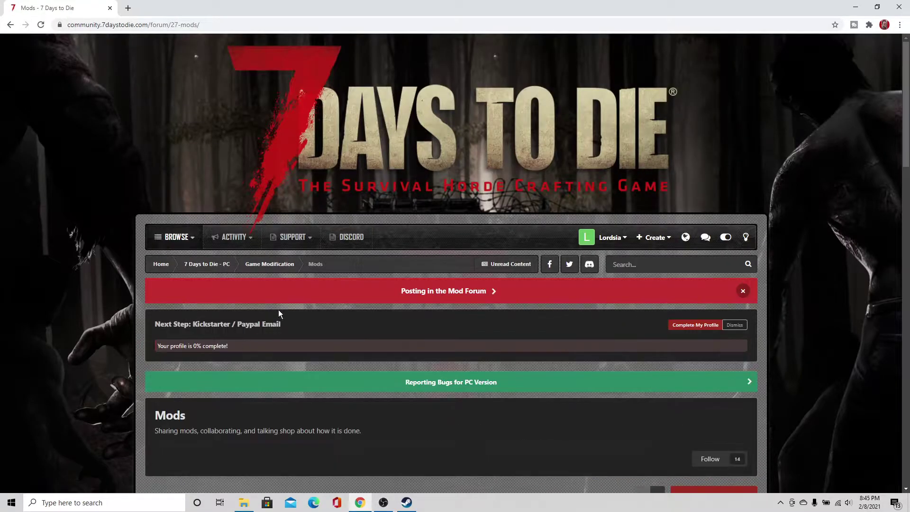
Open the Darkness Falls topic and read down to its Modlet Compatibility notes.
scroll(285, 303, "down", 5)
scroll(291, 297, "down", 3)
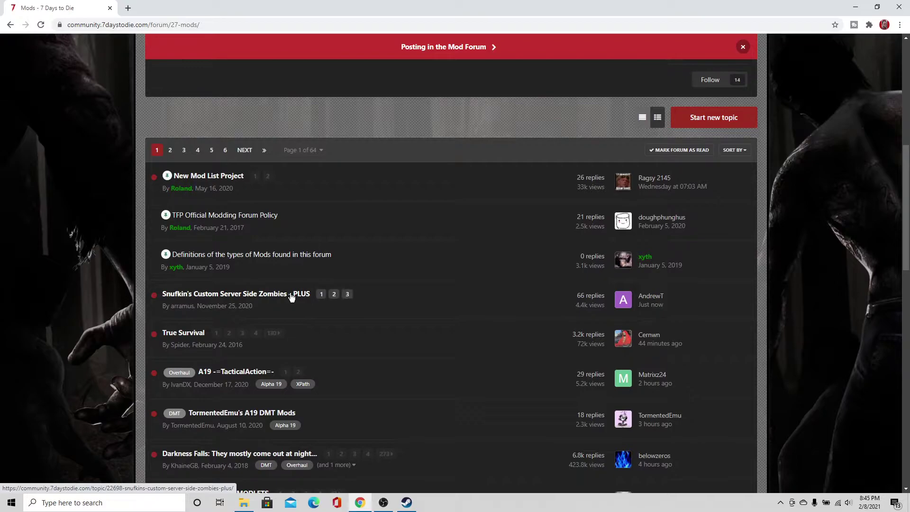
scroll(377, 316, "down", 1)
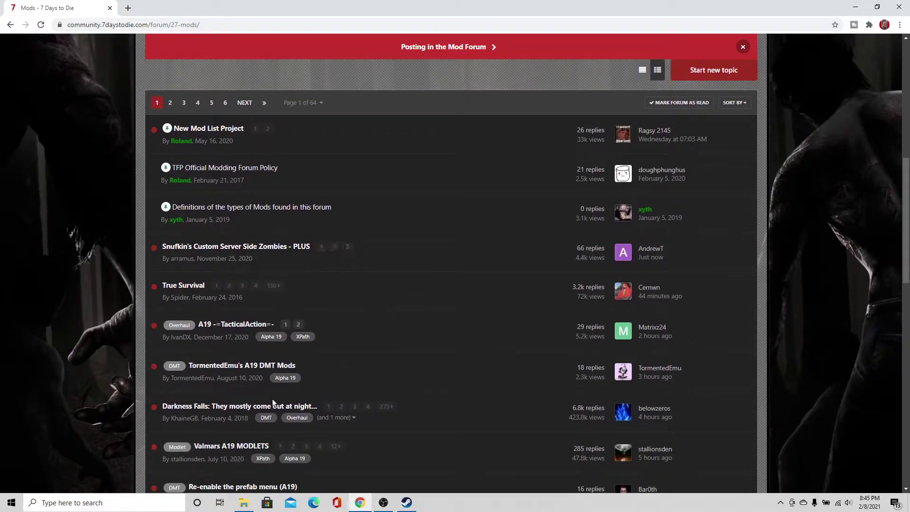
left_click(215, 409)
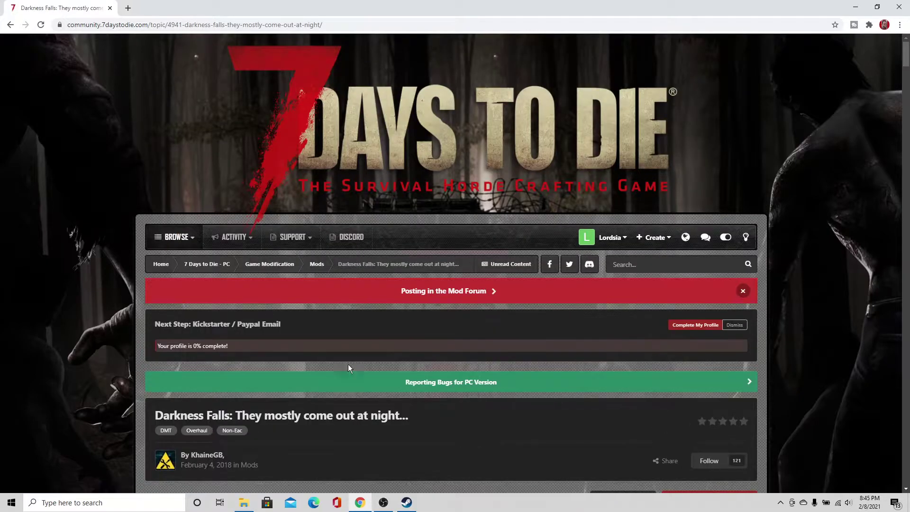
scroll(380, 337, "down", 1)
scroll(379, 340, "down", 12)
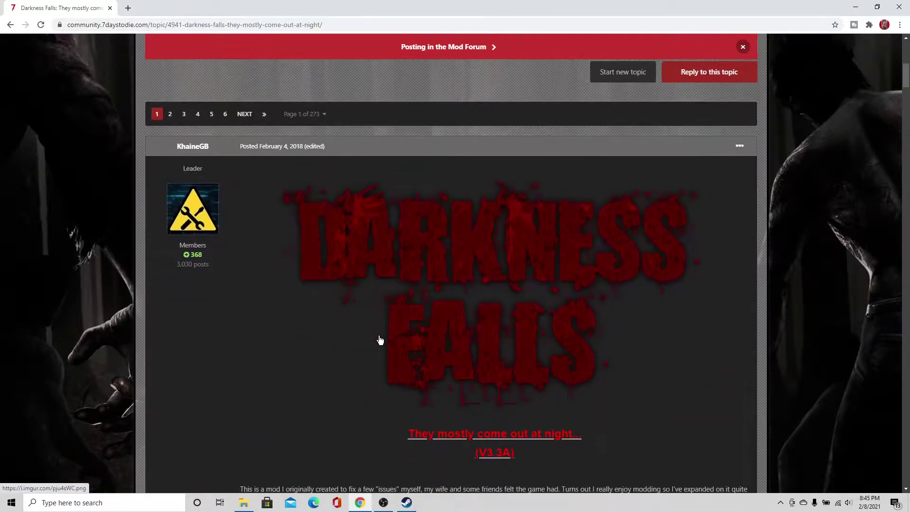
scroll(379, 340, "down", 12)
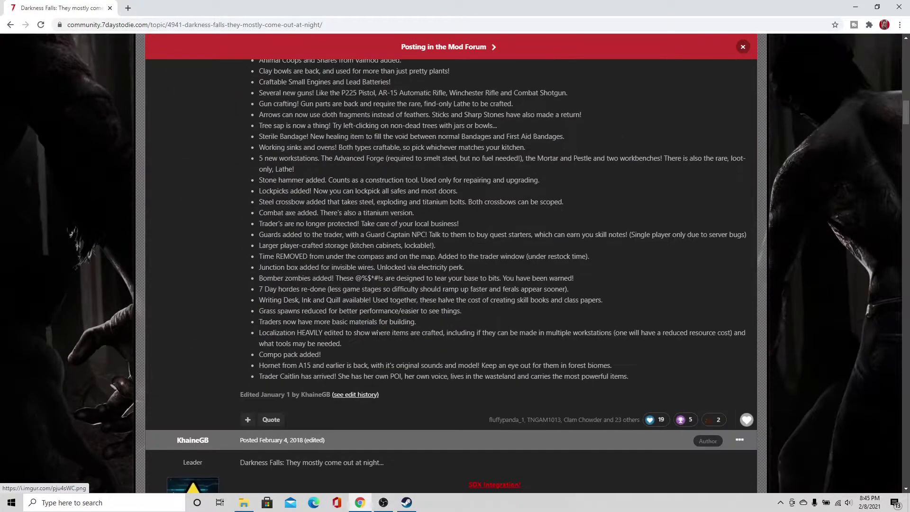
scroll(379, 242, "down", 5)
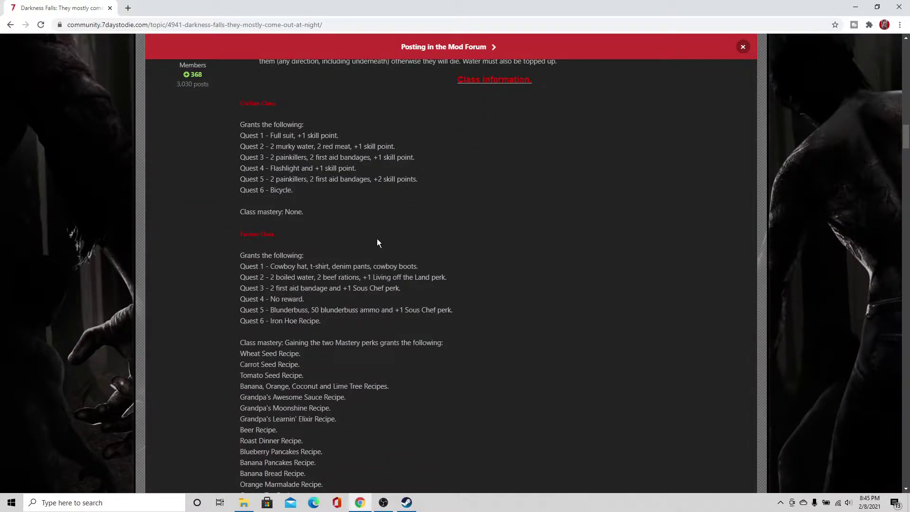
scroll(377, 240, "down", 18)
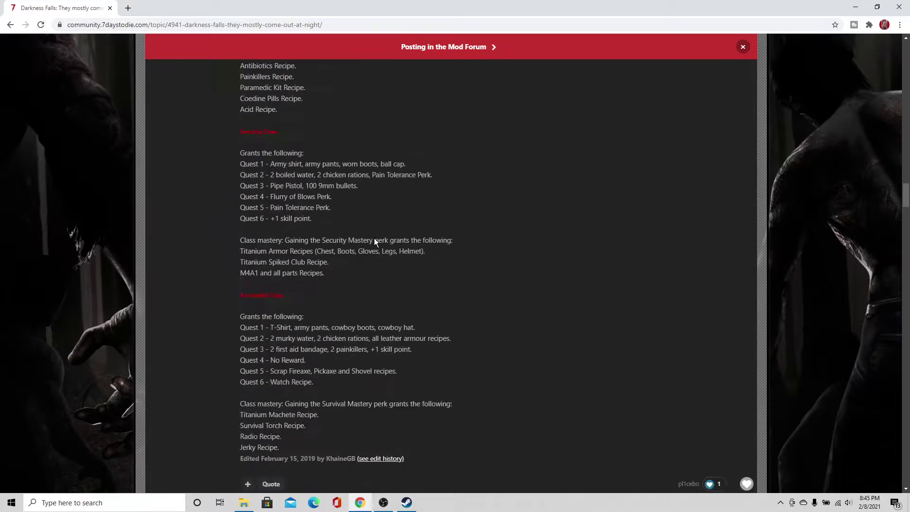
scroll(375, 242, "down", 6)
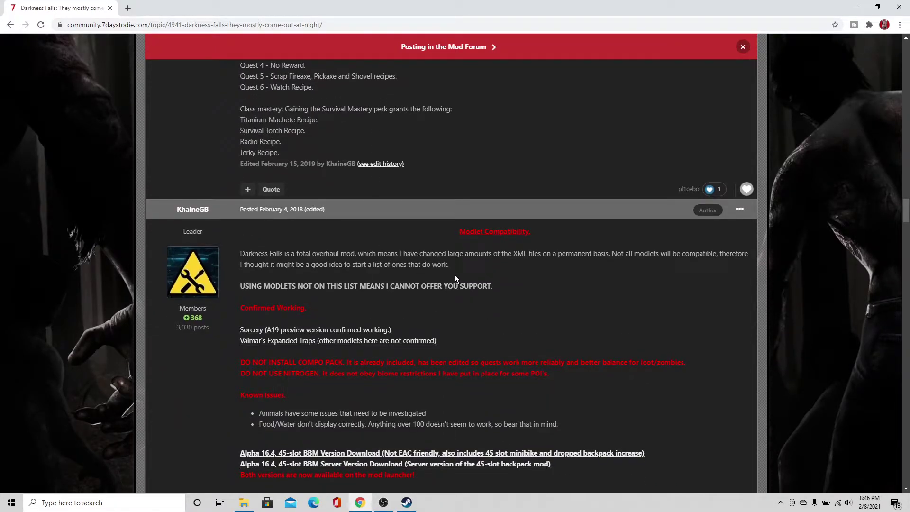
Download the 'A19.3 Client Download (Not EAC Friendly)' Darkness Falls zip, about 2.3 GB.
scroll(426, 285, "down", 6)
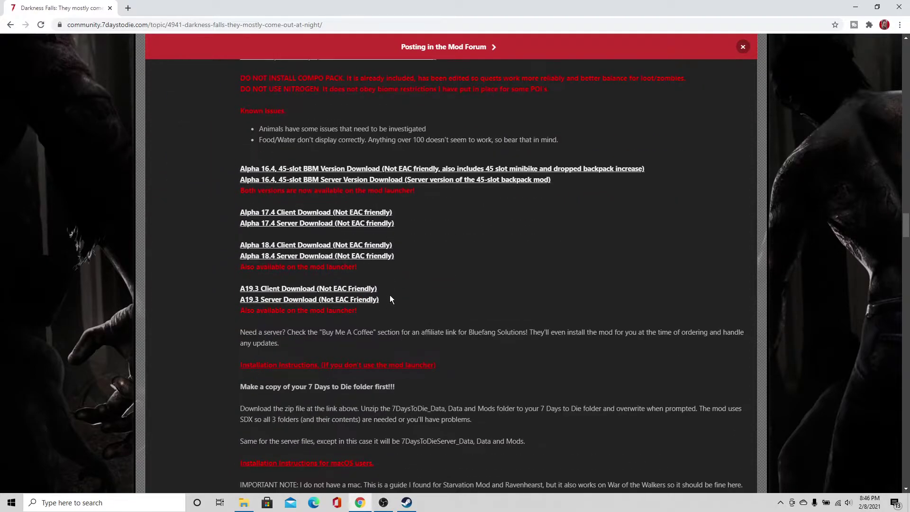
scroll(390, 298, "down", 2)
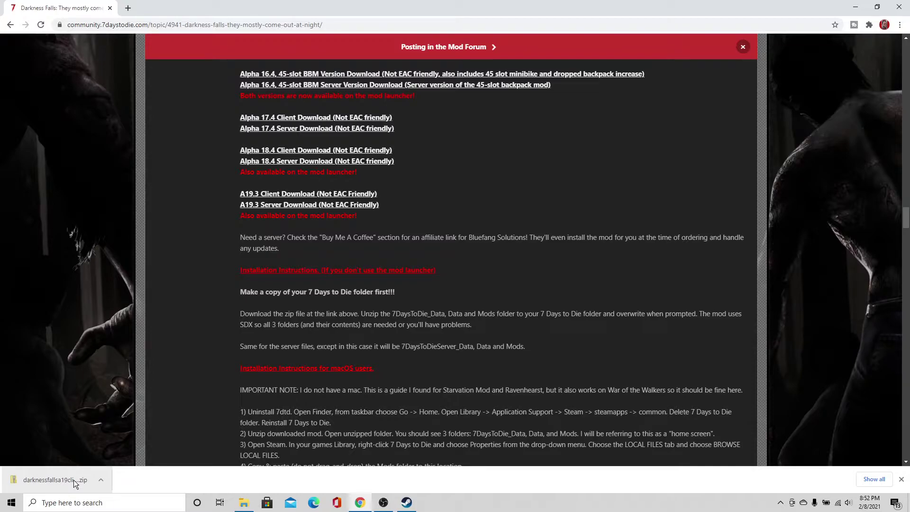
Copy the 7DaysToDie_Data, Data and Mods folders from darknessfallsa19client-master in the downloaded zip.
left_click(73, 479)
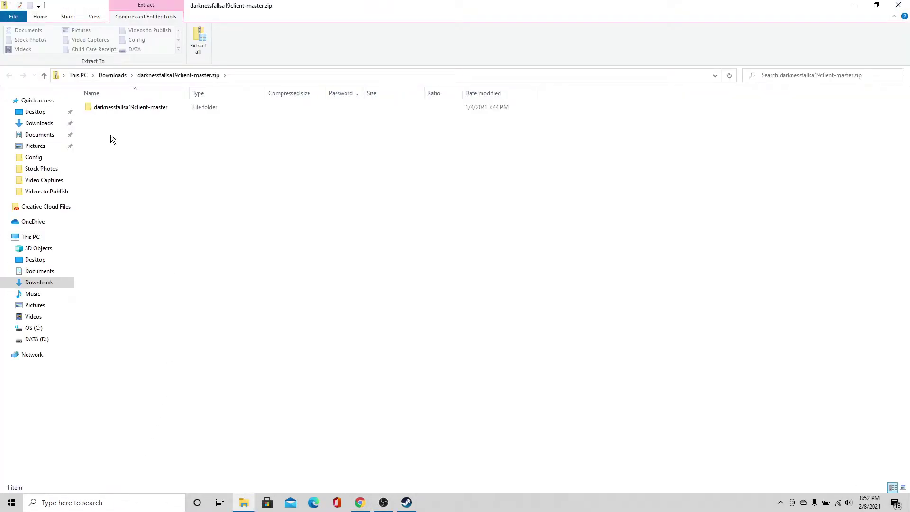
double_click(115, 108)
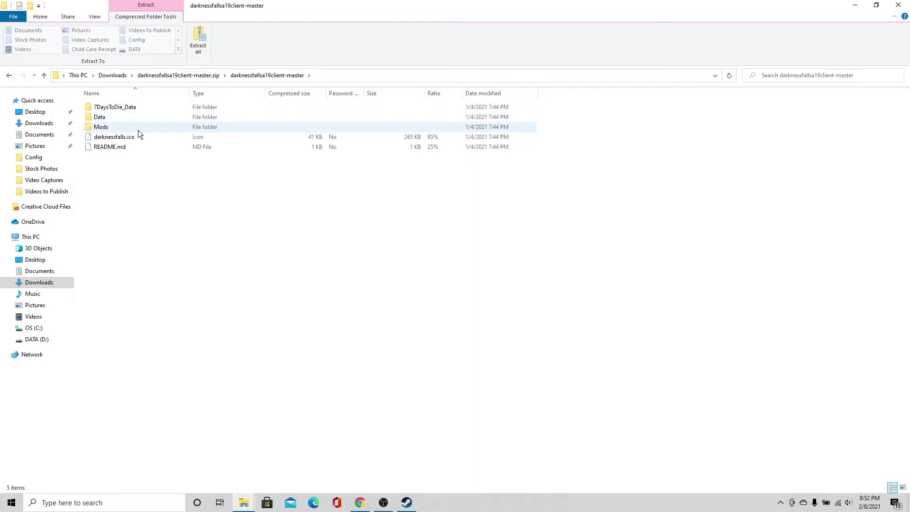
left_click_drag(138, 130, 129, 107)
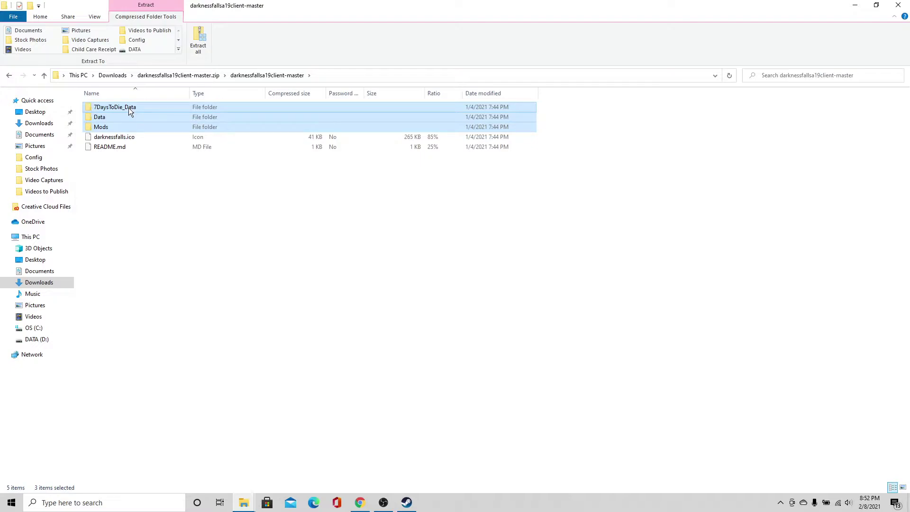
right_click(129, 111)
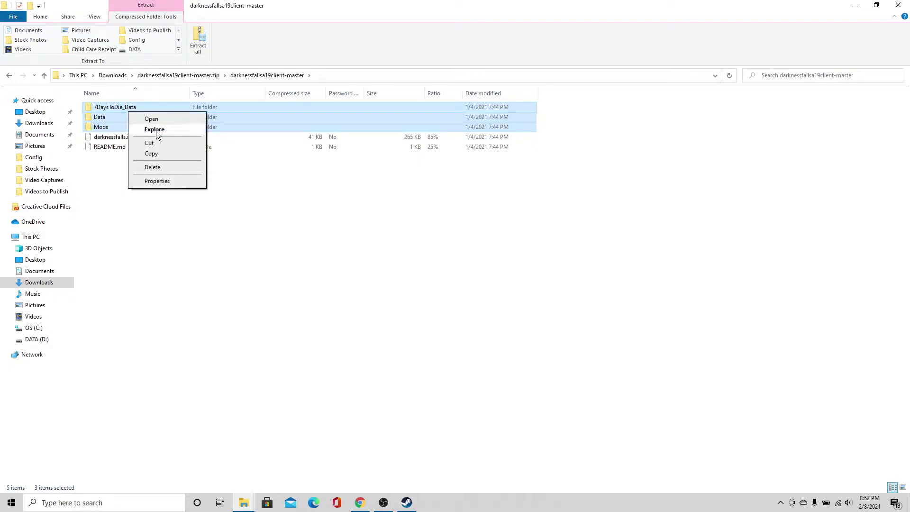
left_click(152, 153)
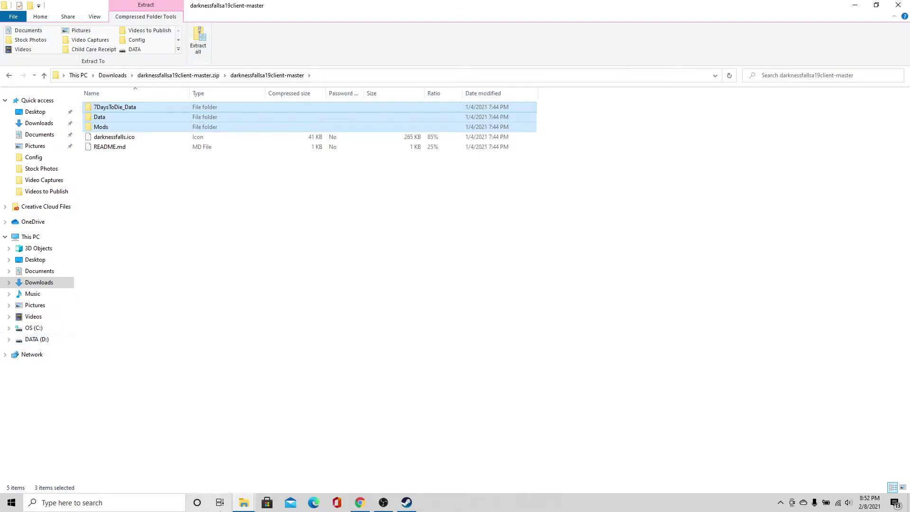
Paste the three folders into the DF-Sorcery 7 Days To Die folder.
left_click(244, 502)
left_click(206, 463)
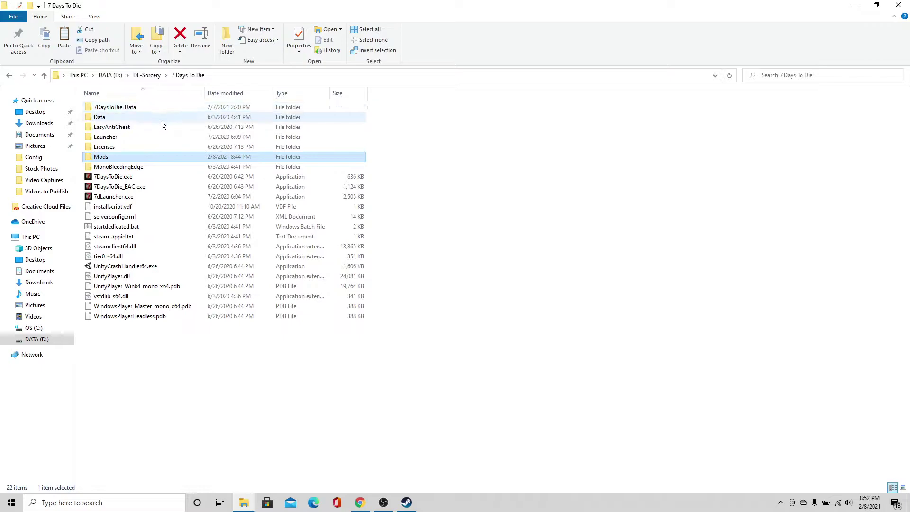
right_click(149, 336)
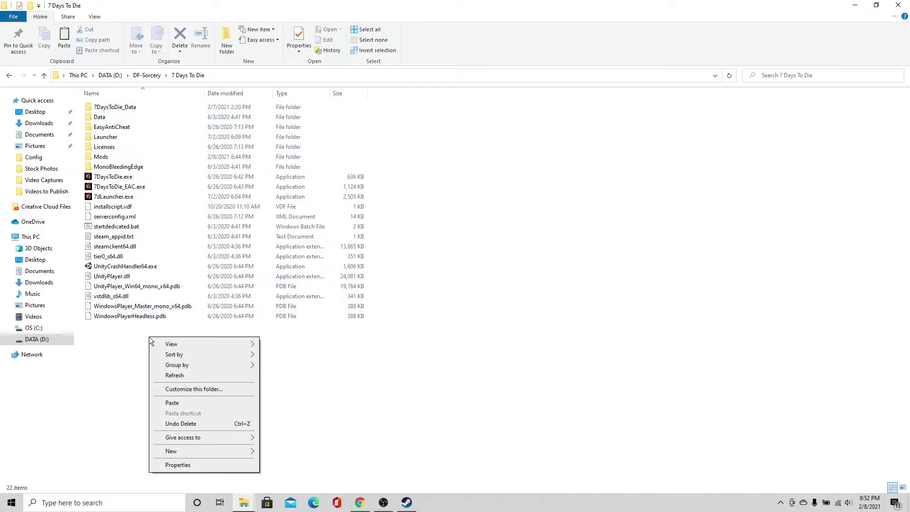
left_click(179, 403)
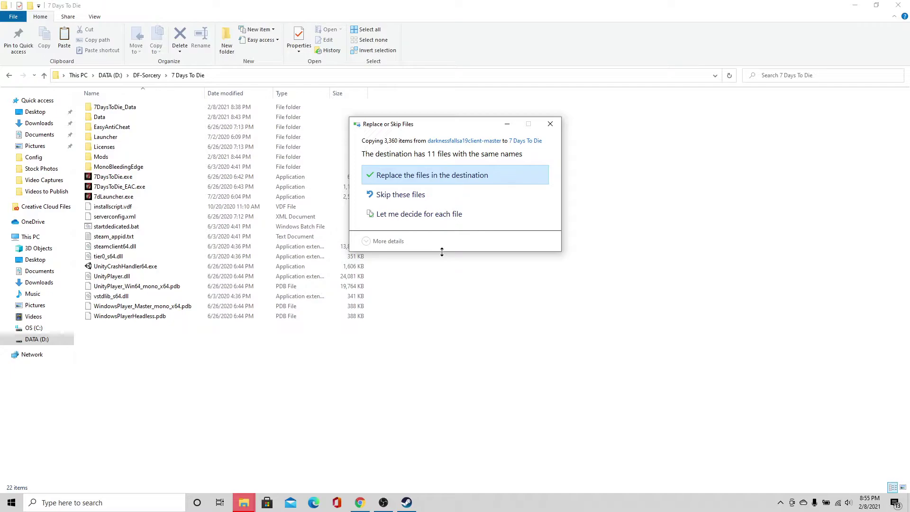
Replace the 11 same-named files, then inspect the Mods and 7DaysToDie_Data folders.
left_click(435, 175)
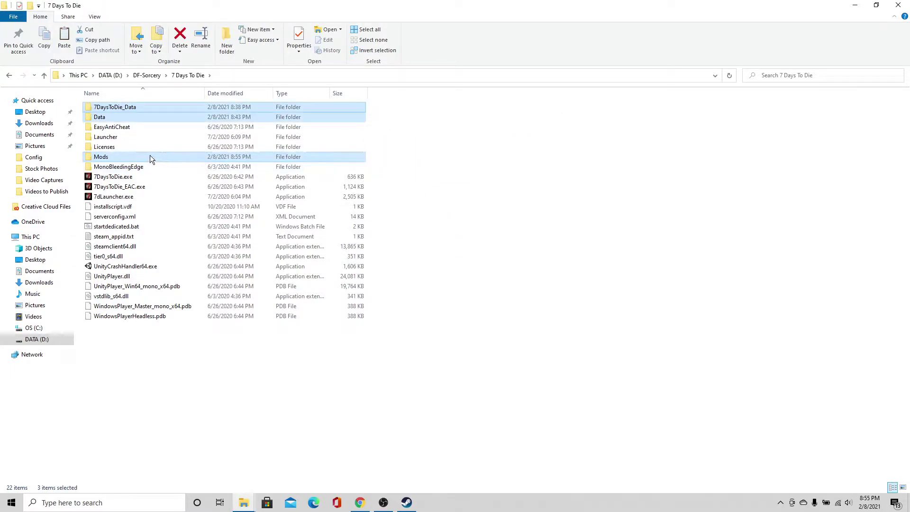
double_click(103, 158)
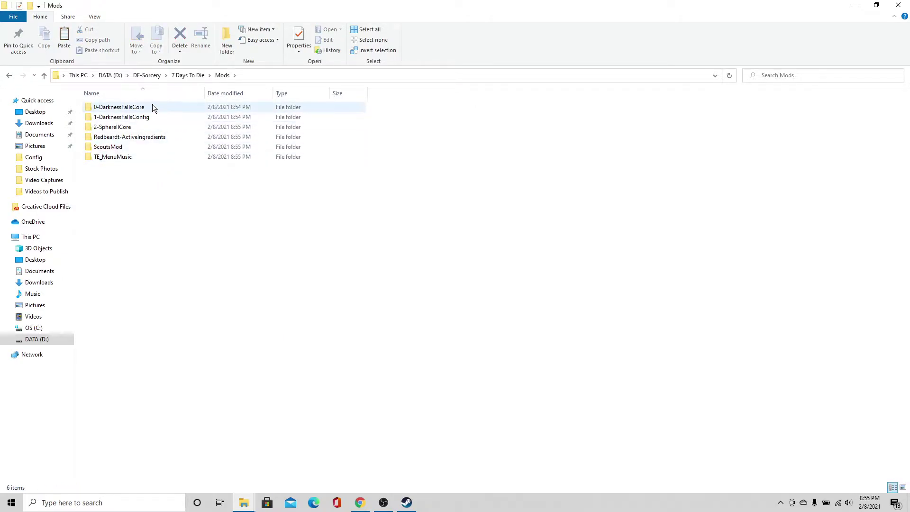
left_click(185, 77)
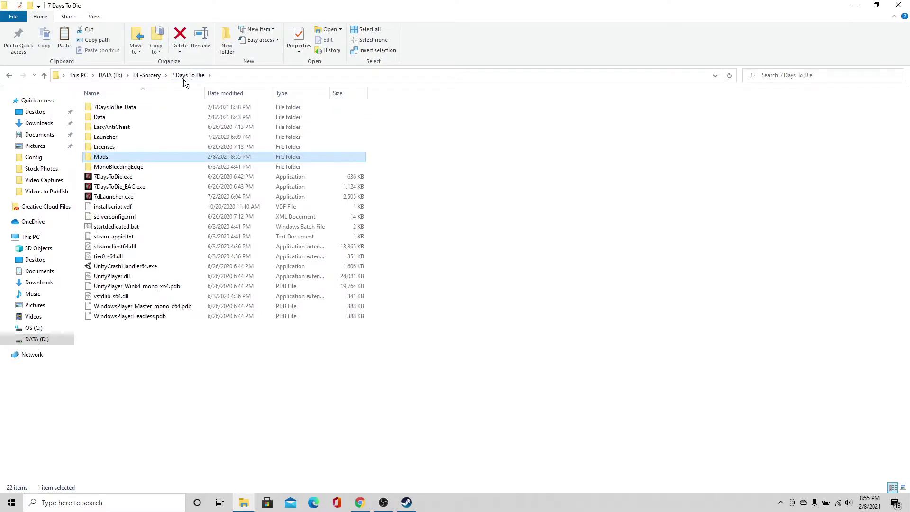
double_click(120, 108)
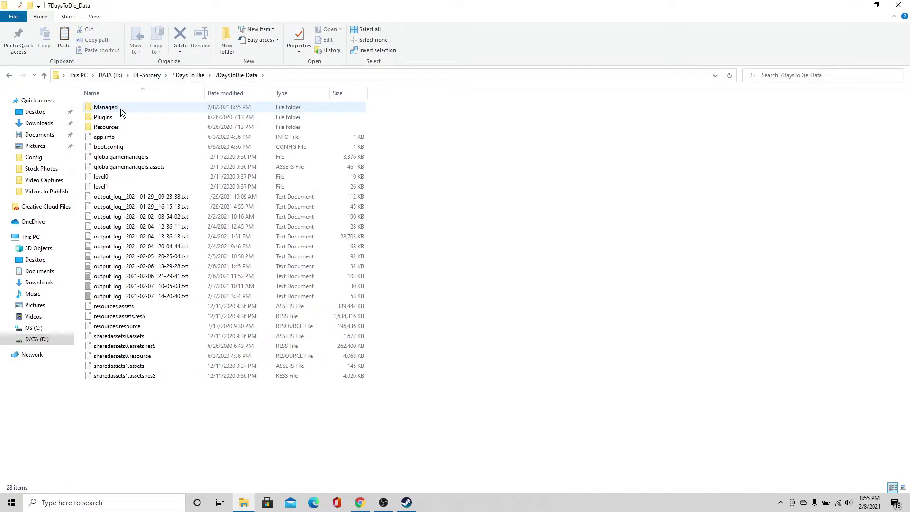
left_click(192, 76)
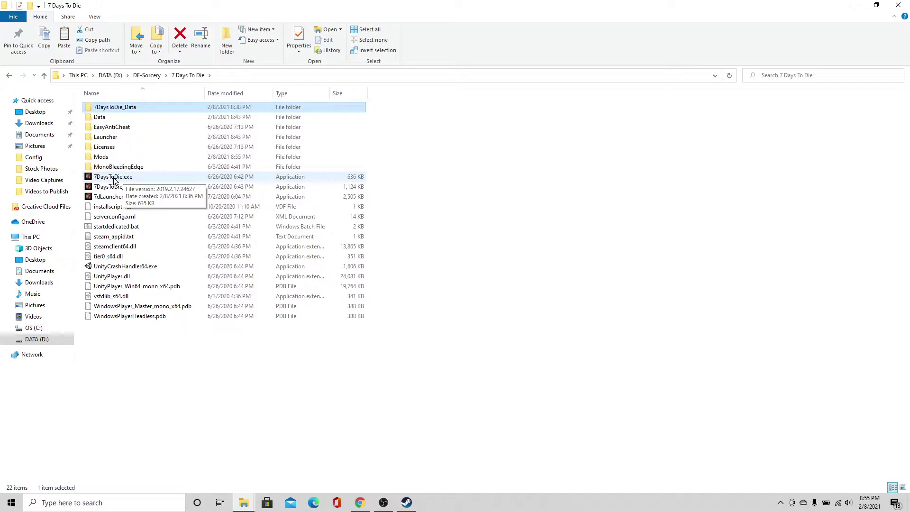
Launch Discord, open the Sorcery server's download channel, and download Sorcery-master.zip from its link.
left_click(137, 502)
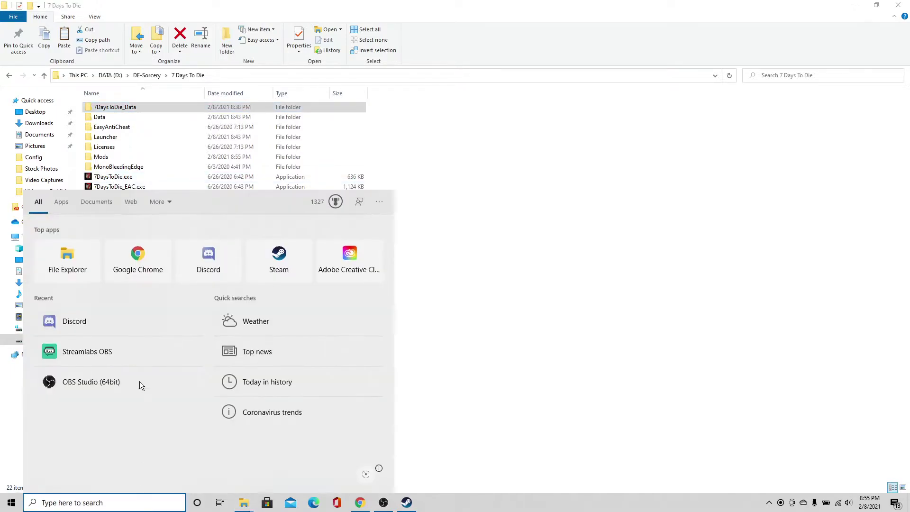
left_click(204, 257)
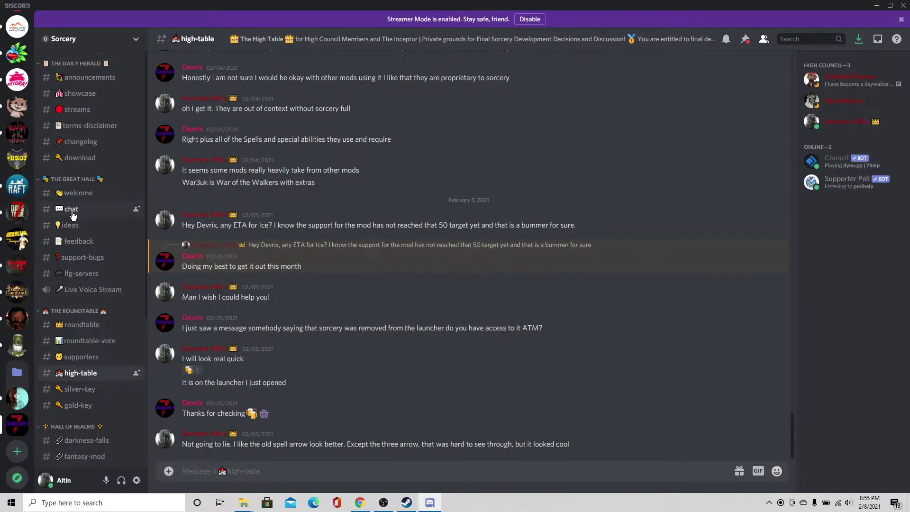
left_click(73, 216)
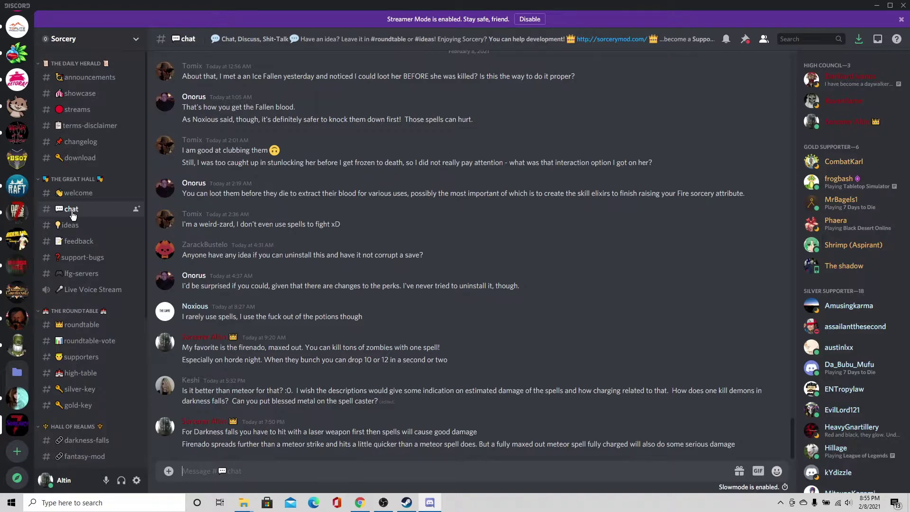
left_click(78, 159)
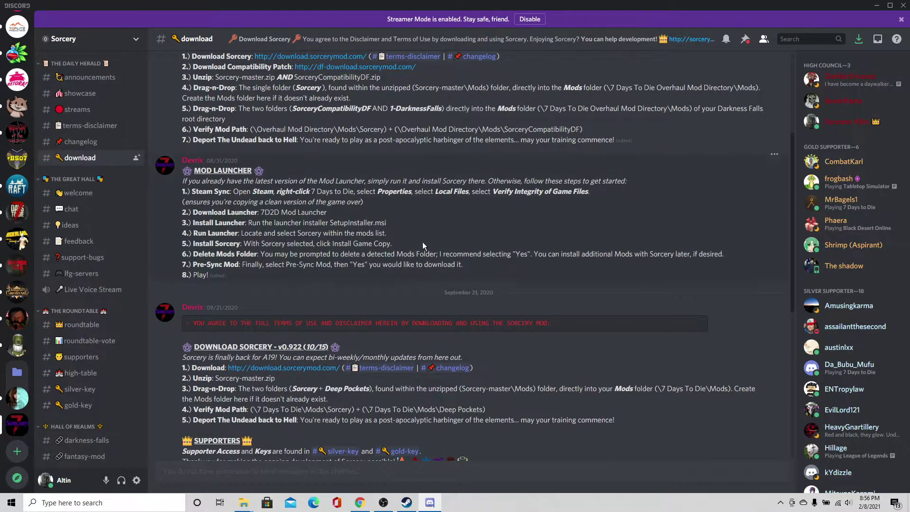
scroll(422, 238, "up", 5)
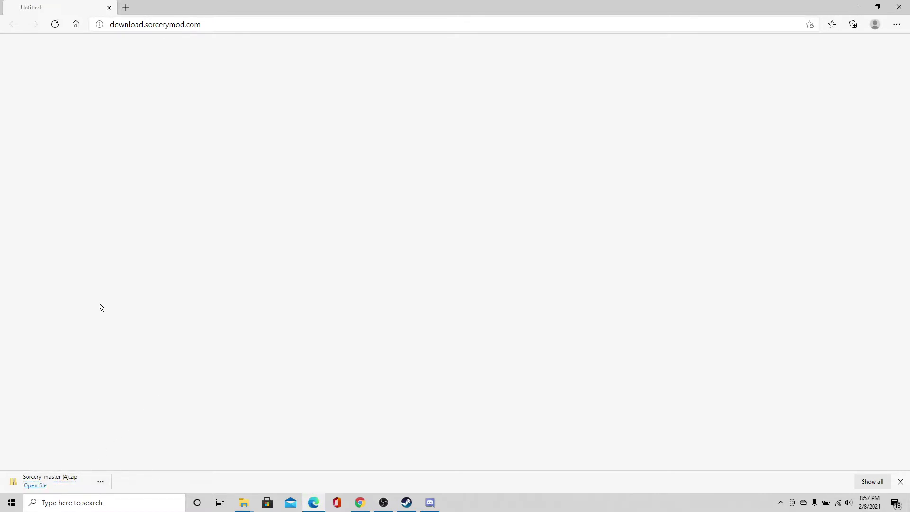
Copy the Sorcery folder from Sorcery-master\Mods inside the downloaded zip.
left_click(55, 478)
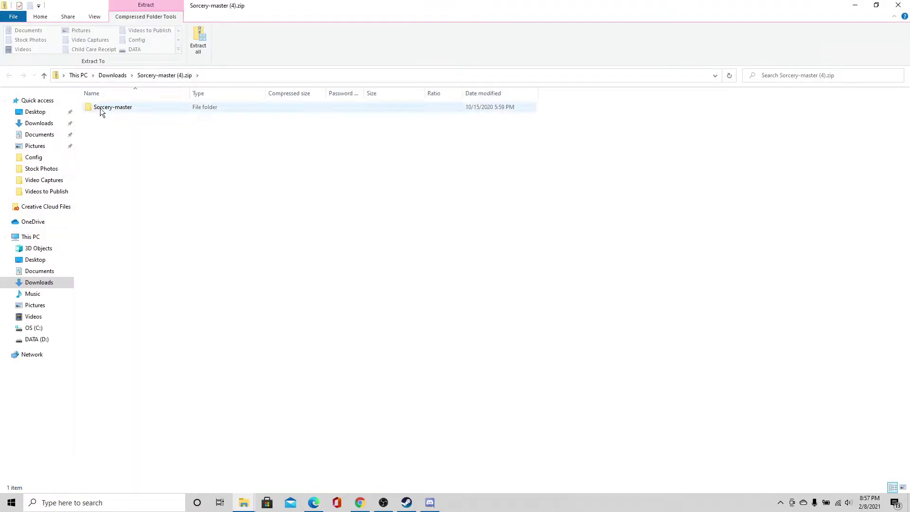
double_click(100, 107)
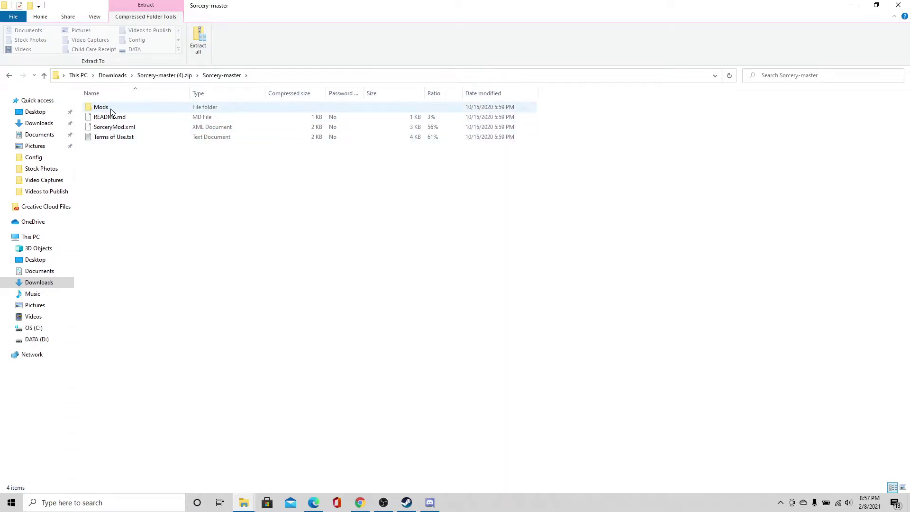
double_click(110, 108)
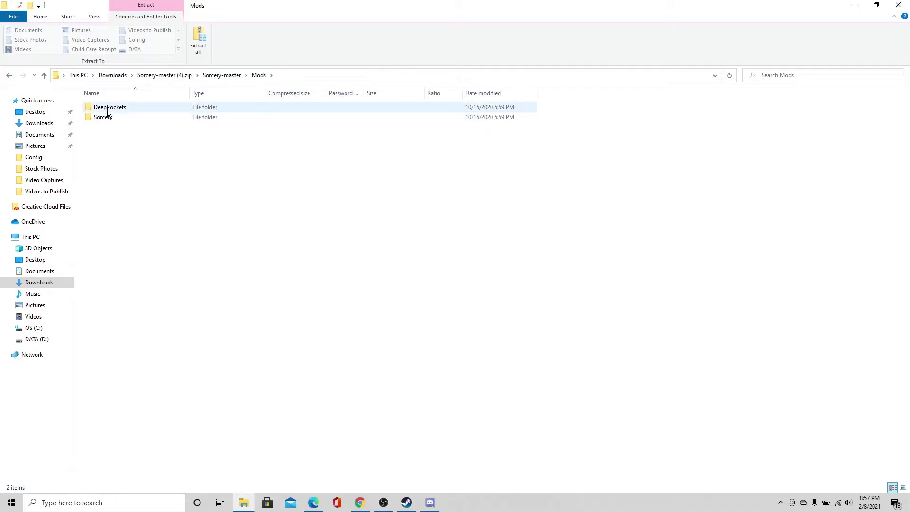
left_click(109, 118)
right_click(109, 118)
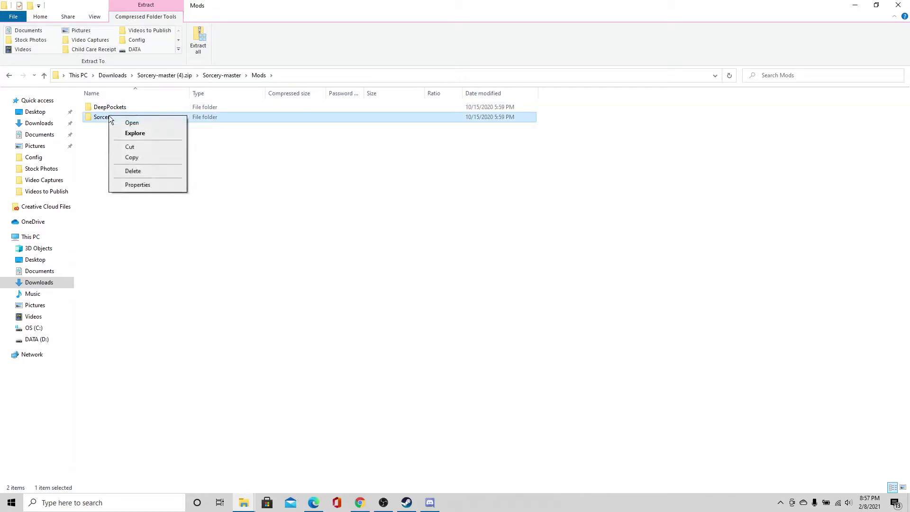
left_click(132, 158)
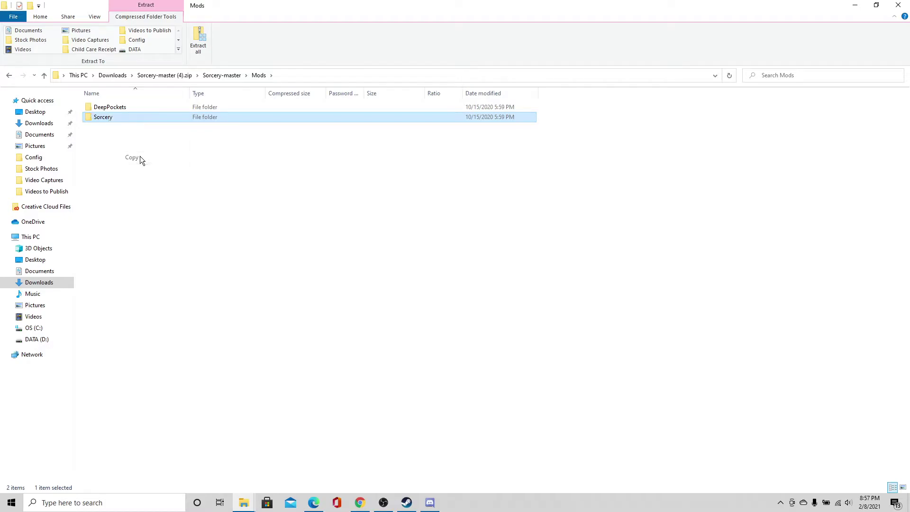
Paste Sorcery into D:\DF-Sorcery\7 Days To Die\Mods, then go back to Discord.
left_click(243, 503)
left_click(158, 462)
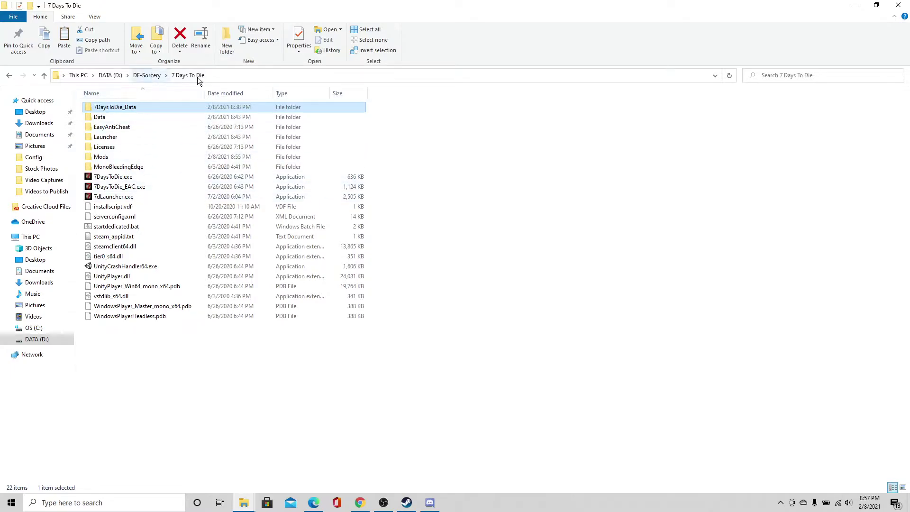
double_click(113, 157)
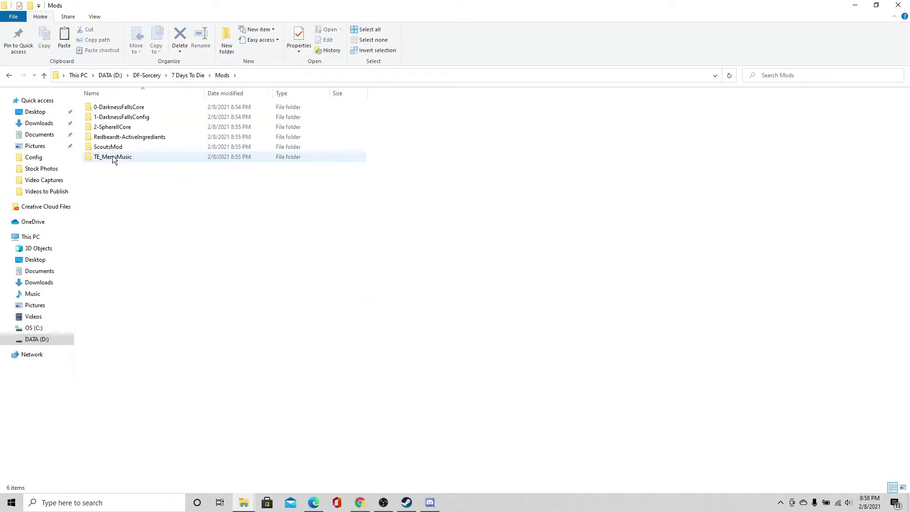
right_click(110, 188)
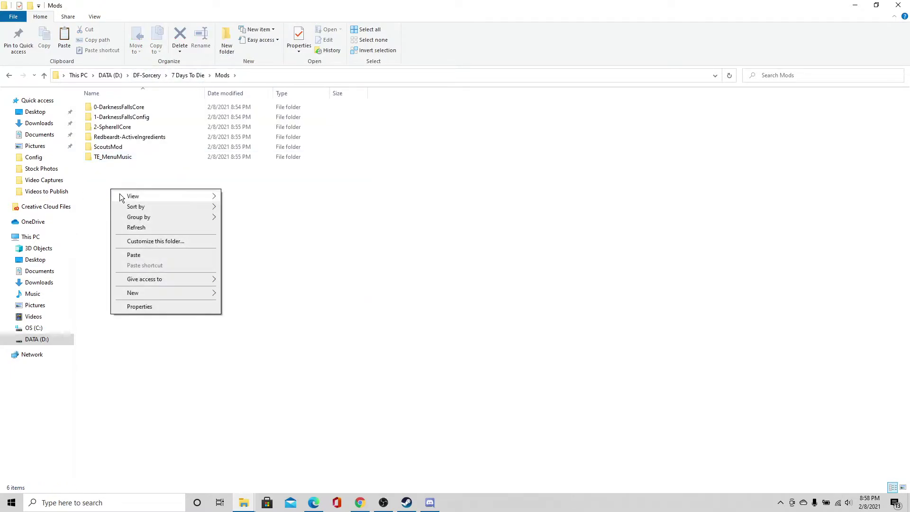
left_click(135, 255)
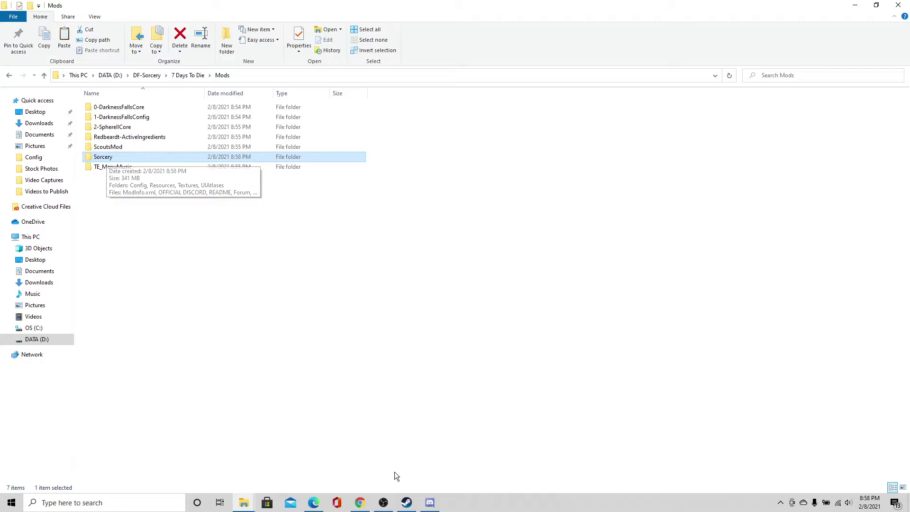
left_click(438, 502)
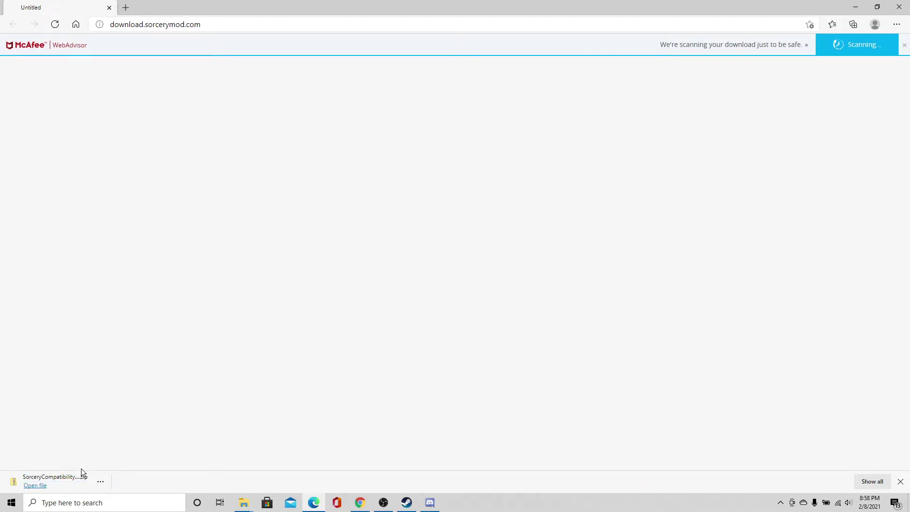
Copy the 1-DarknessFalls and SorceryCompatibilityDF folders from the SorceryCompatibilityDF zip.
left_click(64, 476)
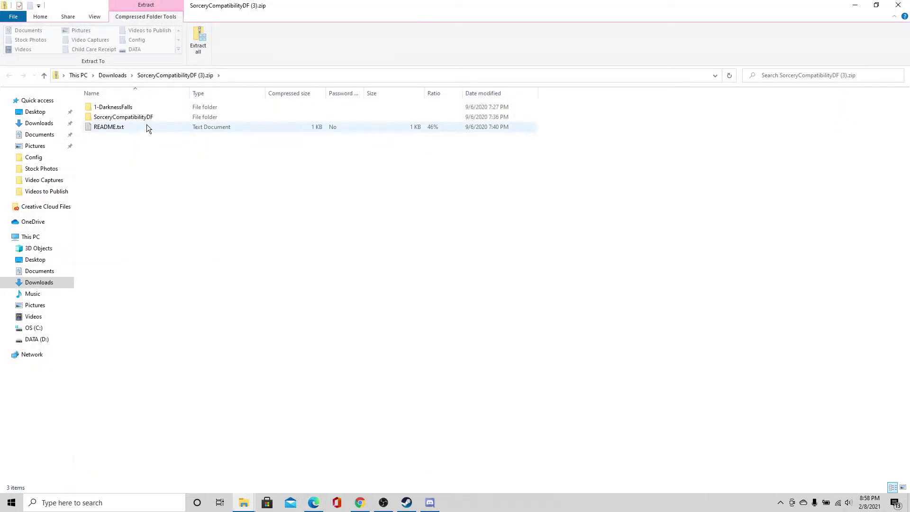
left_click(117, 108)
left_click(118, 118, "ctrl")
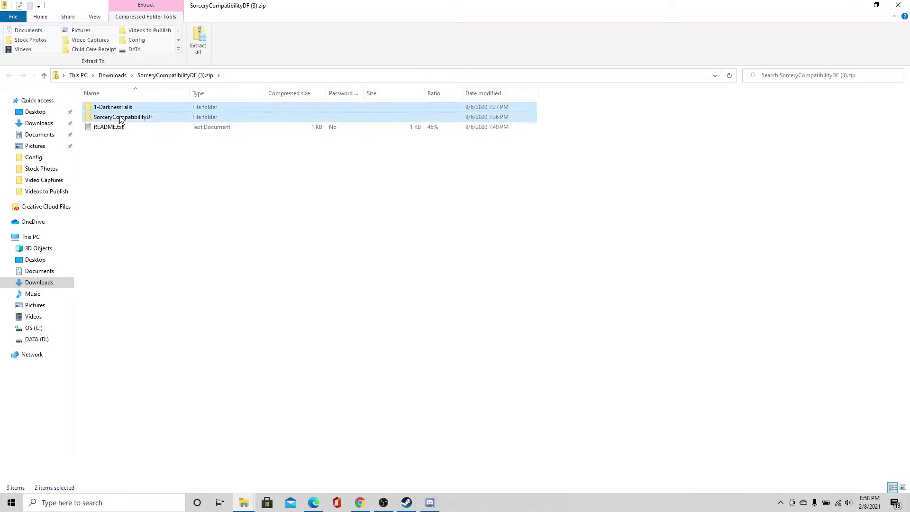
right_click(124, 109)
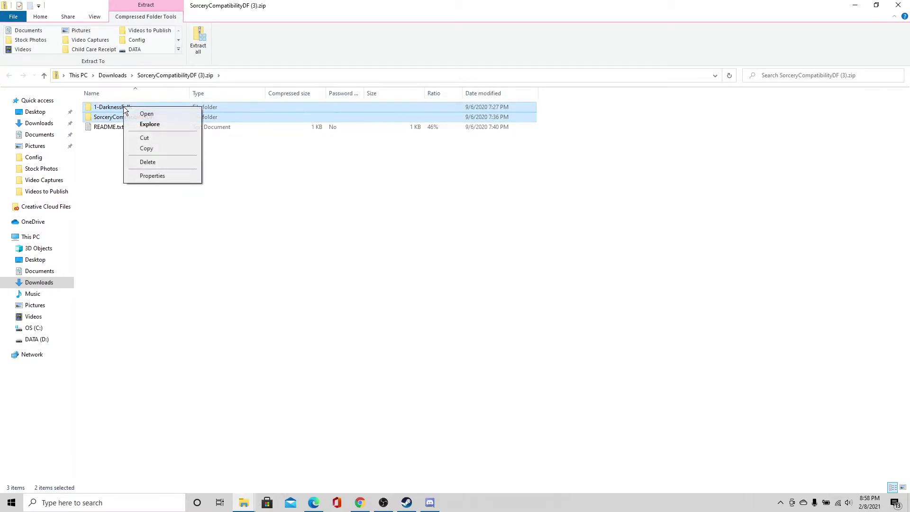
left_click(147, 149)
Paste both folders into the game's Mods folder and return to Discord.
left_click(244, 502)
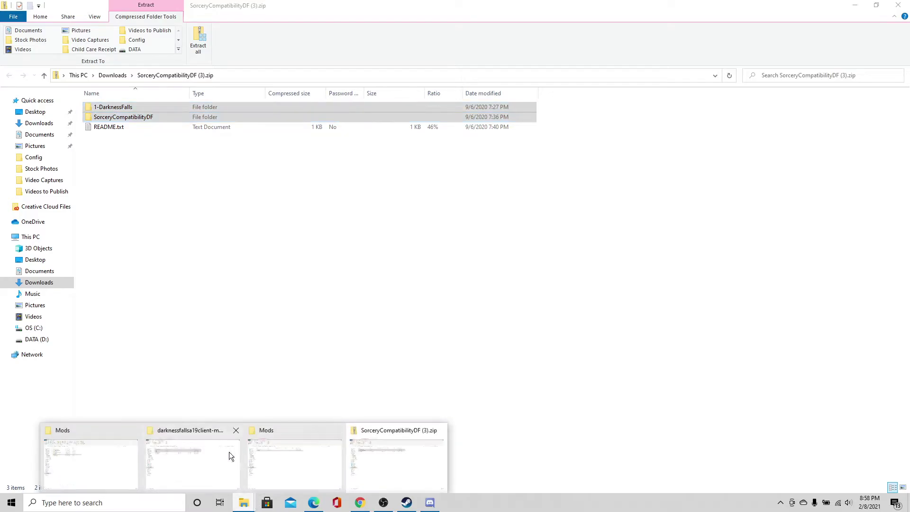
left_click(112, 469)
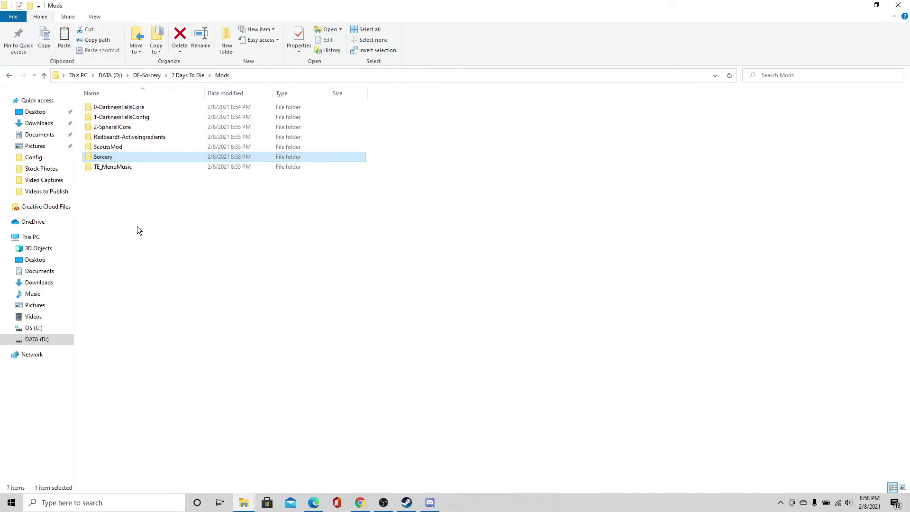
right_click(116, 185)
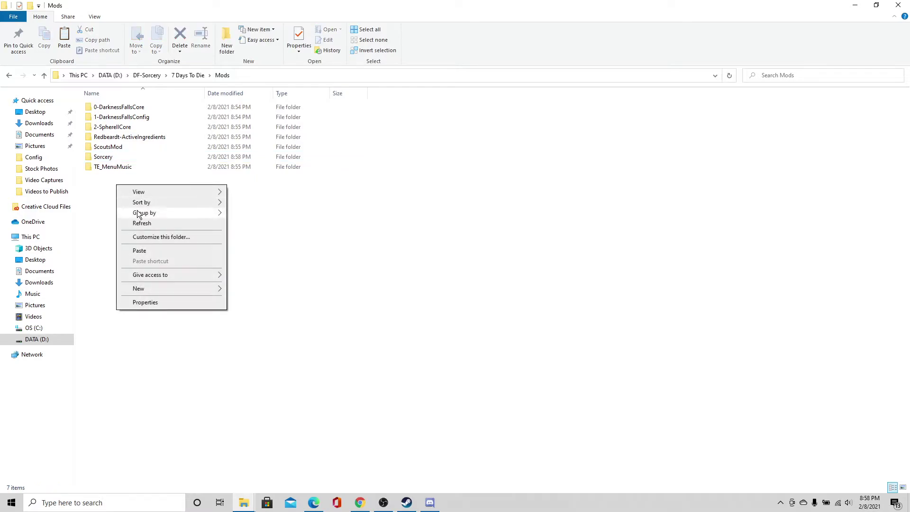
left_click(147, 247)
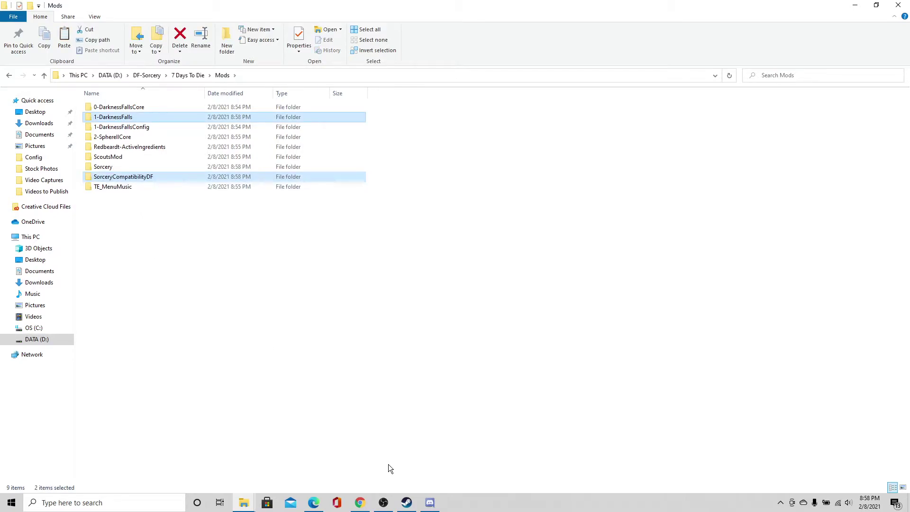
left_click(430, 503)
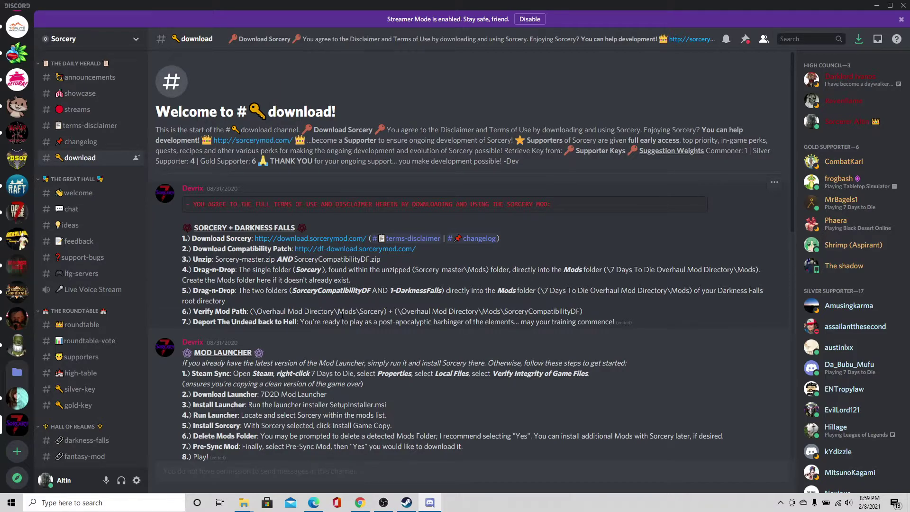
Go up from Mods to the DF-Sorcery 7 Days To Die folder and run 7DaysToDie.exe.
mouse_move(245, 506)
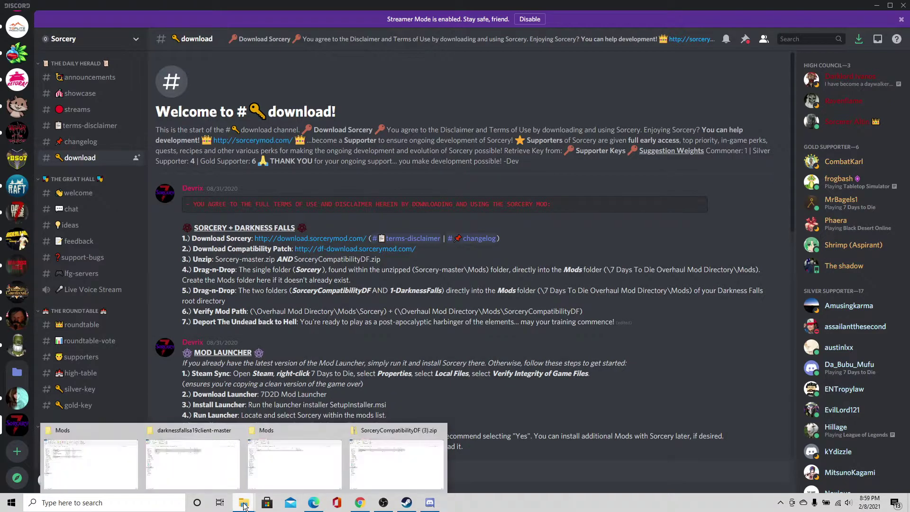
left_click(113, 471)
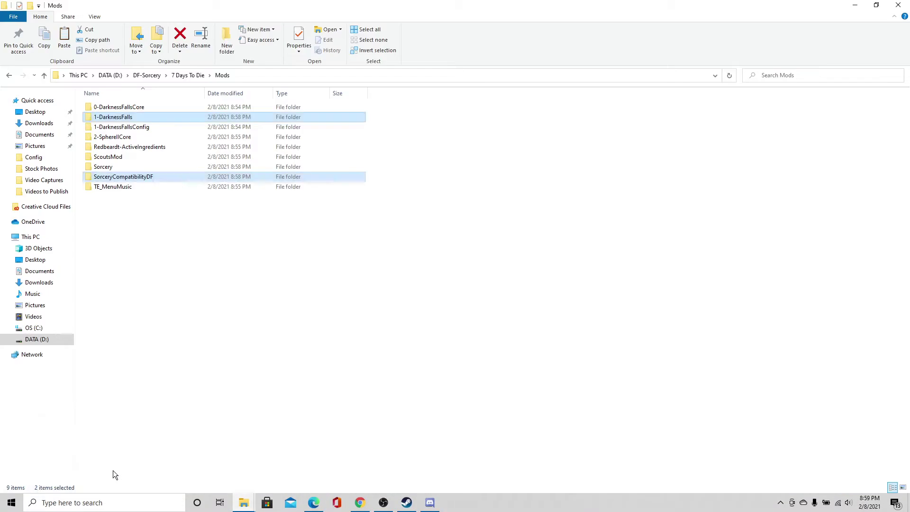
left_click(187, 77)
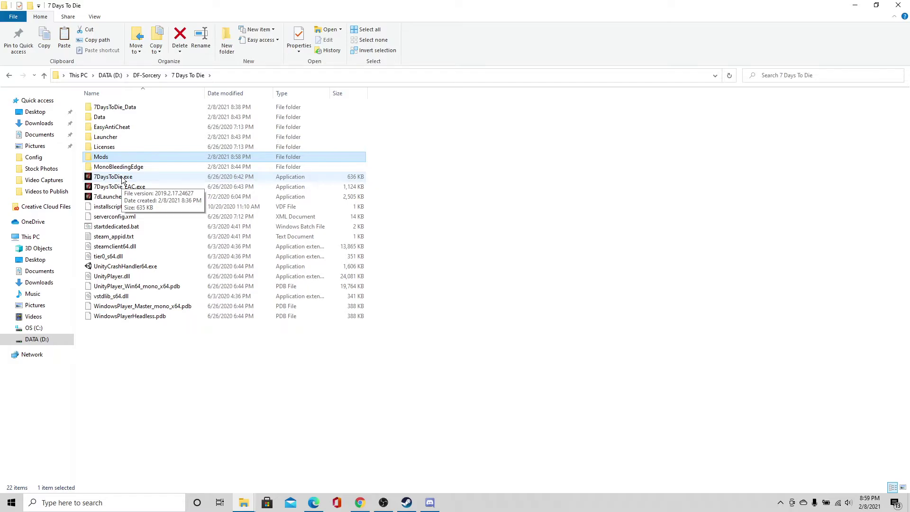
left_click(122, 178)
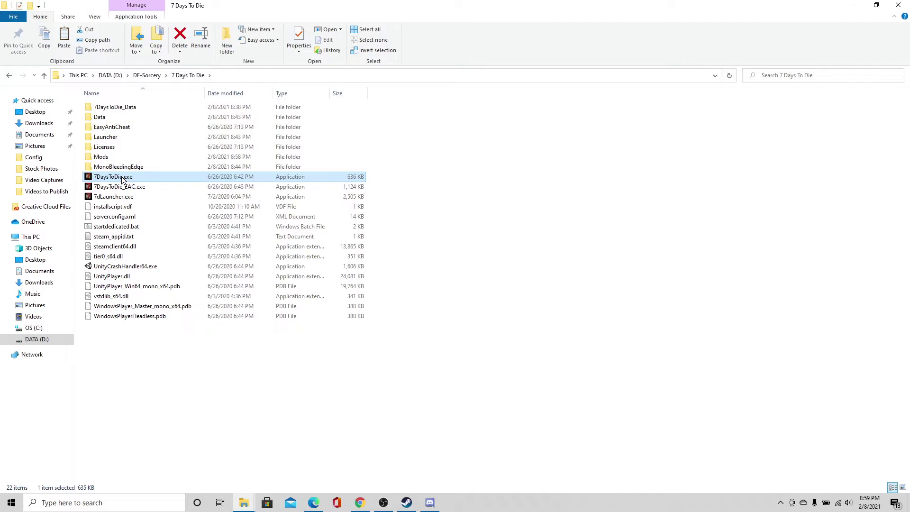
double_click(122, 178)
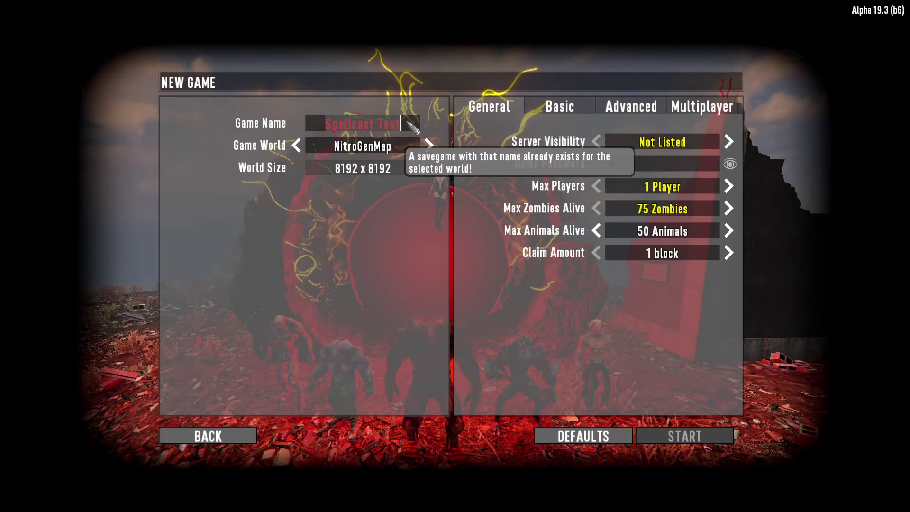
Name the new game 'DF Play' and choose the DFalls-Medium1 world (10240 x 10240).
type("DF")
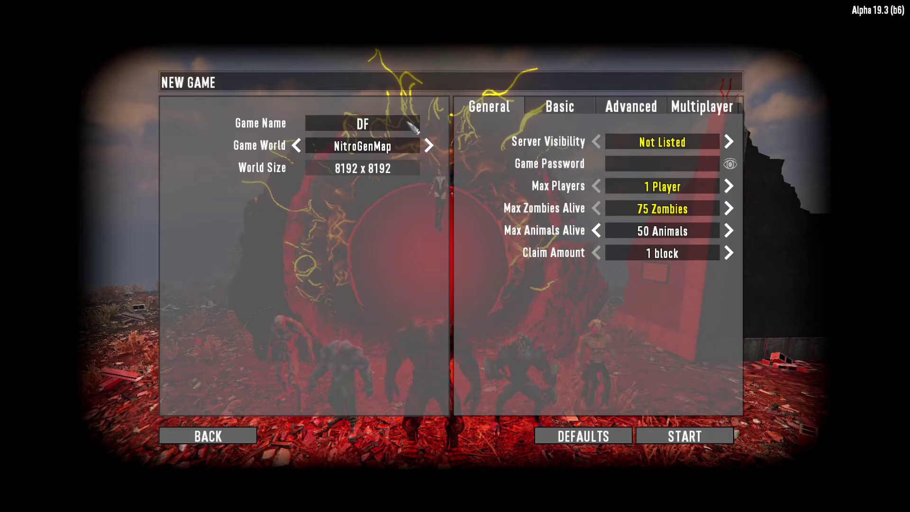
type(" Play")
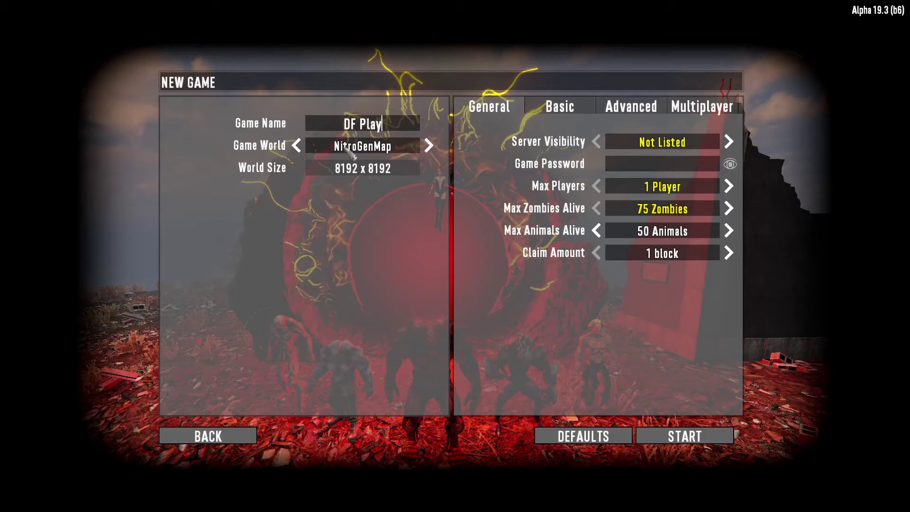
left_click(297, 147)
left_click(297, 147)
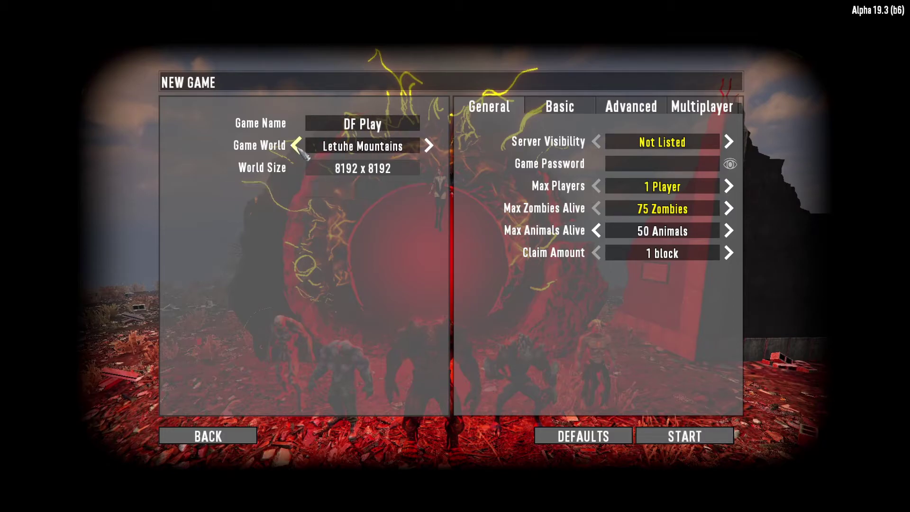
left_click(297, 147)
left_click(297, 147)
left_click(297, 147)
left_click(297, 147)
left_click(297, 147)
left_click(297, 147)
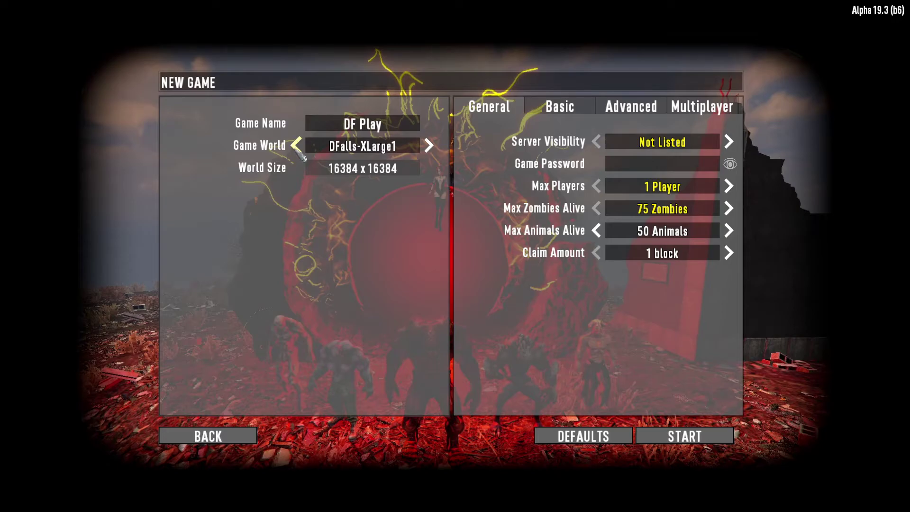
left_click(297, 147)
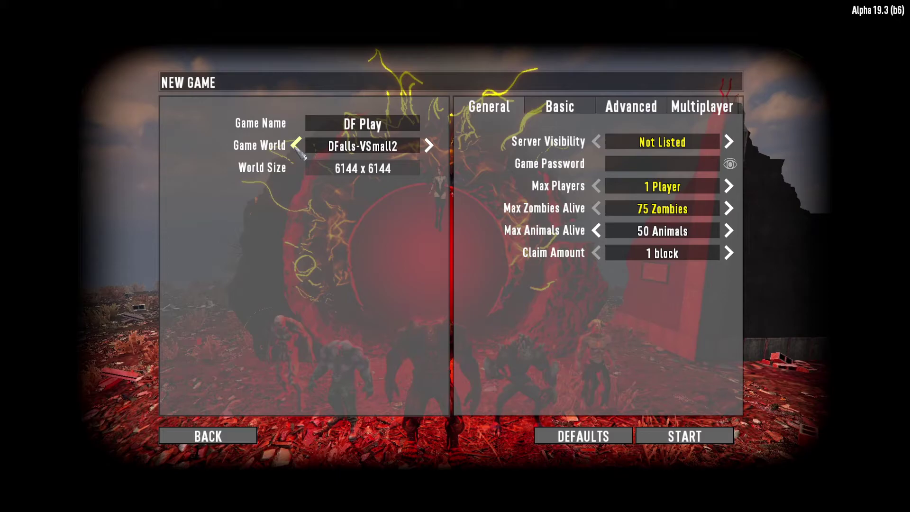
left_click(297, 145)
left_click(298, 145)
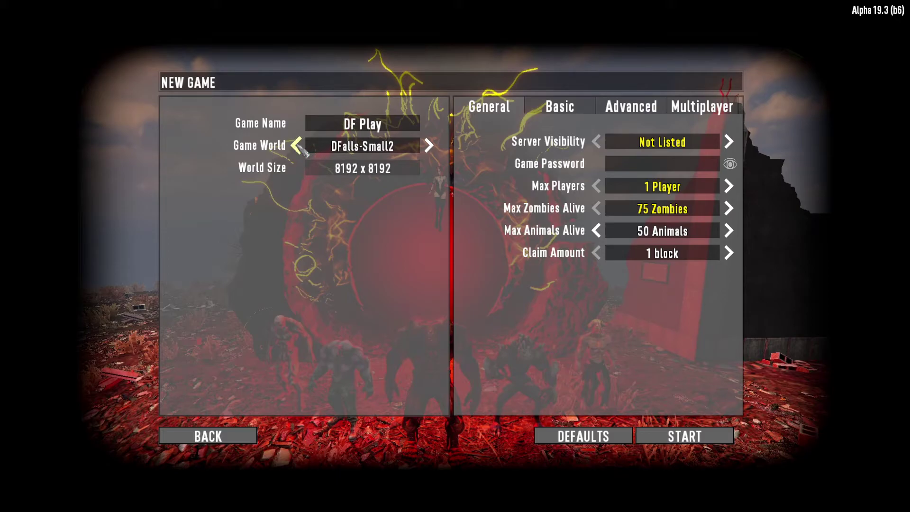
left_click(298, 145)
left_click(298, 145)
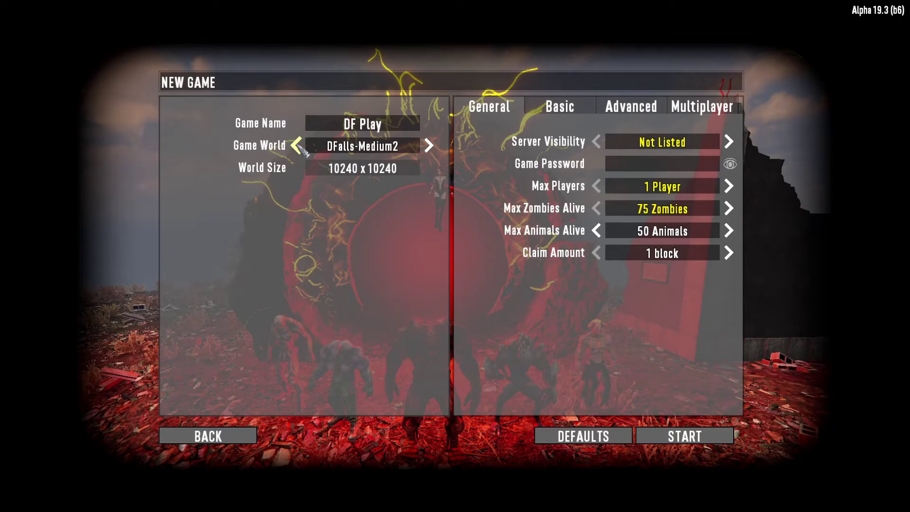
left_click(298, 145)
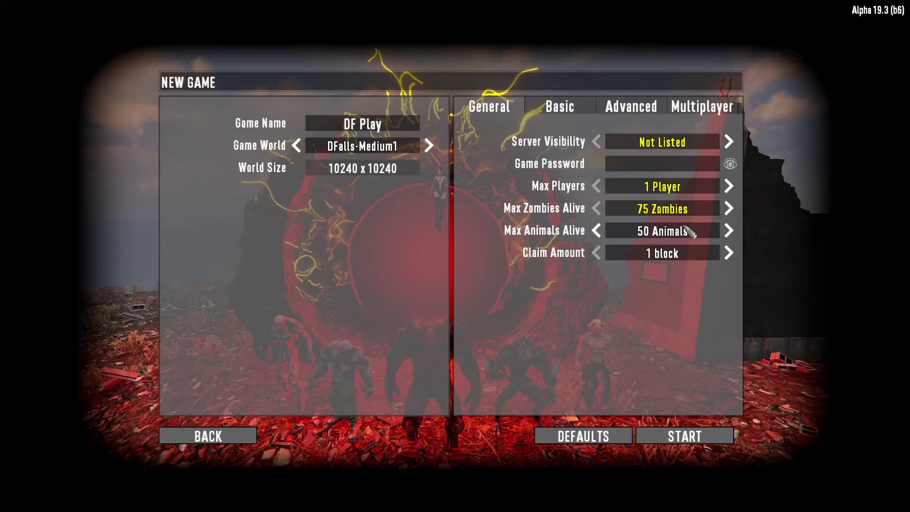
On Basic settings, set difficulty to Adventurer and blood moons every 7 Days.
left_click(574, 114)
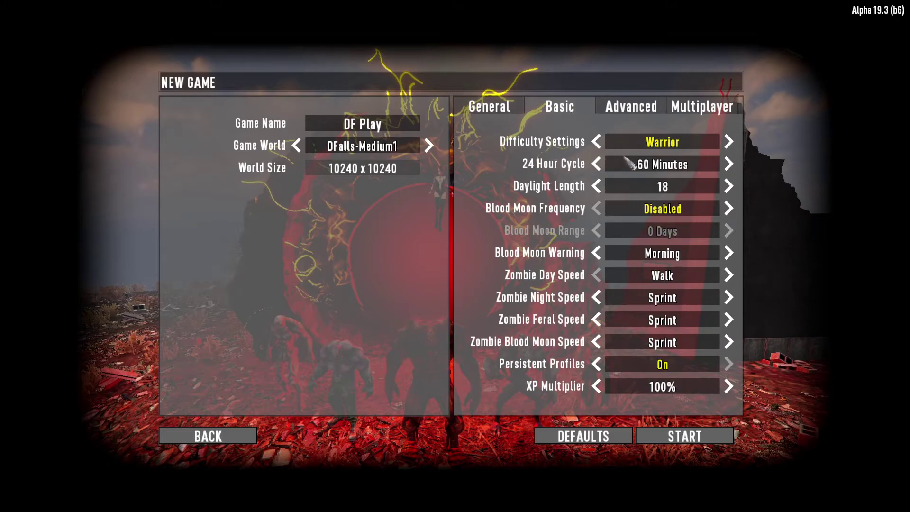
left_click(598, 142)
left_click(598, 142)
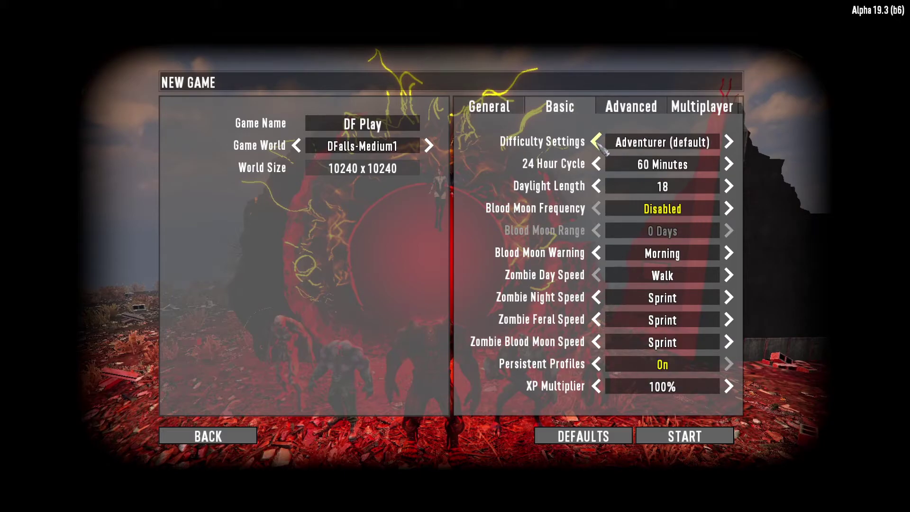
left_click(729, 209)
left_click(728, 208)
left_click(728, 208)
left_click(728, 209)
left_click(728, 209)
left_click(728, 208)
left_click(728, 209)
left_click(728, 209)
left_click(596, 208)
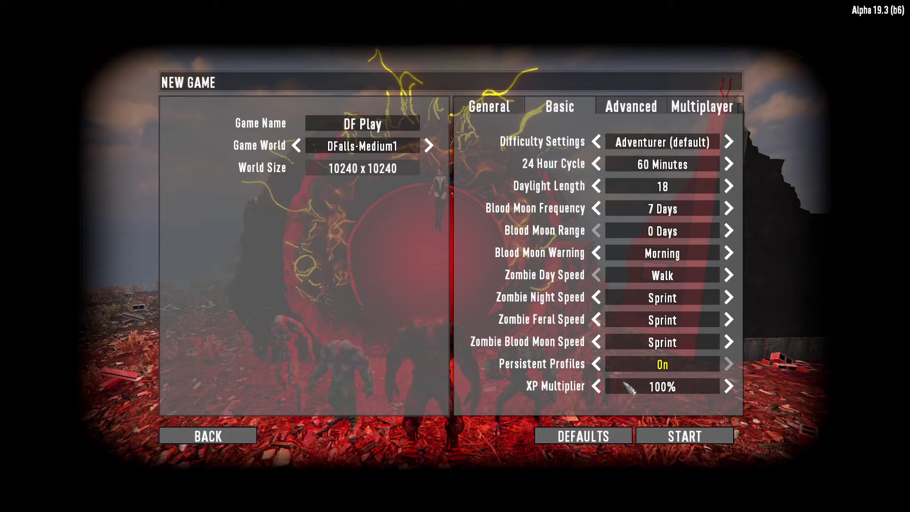
On Advanced settings, leave loot respawn time at 5 Days.
left_click(631, 105)
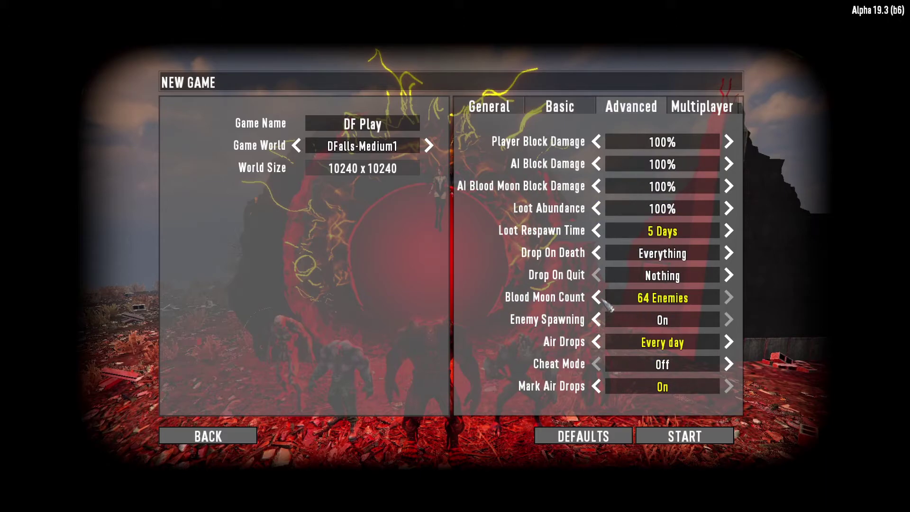
left_click(597, 231)
left_click(728, 231)
left_click(729, 231)
left_click(728, 230)
left_click(728, 231)
left_click(728, 231)
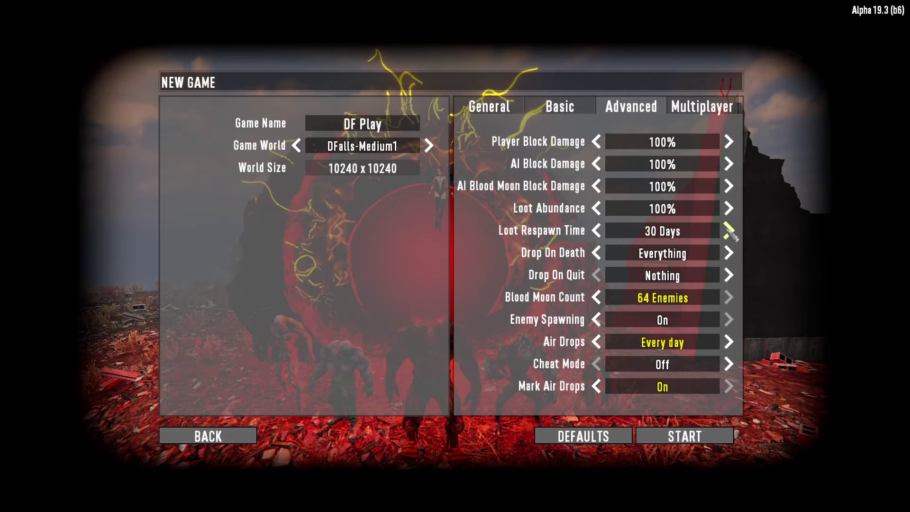
left_click(596, 231)
left_click(596, 231)
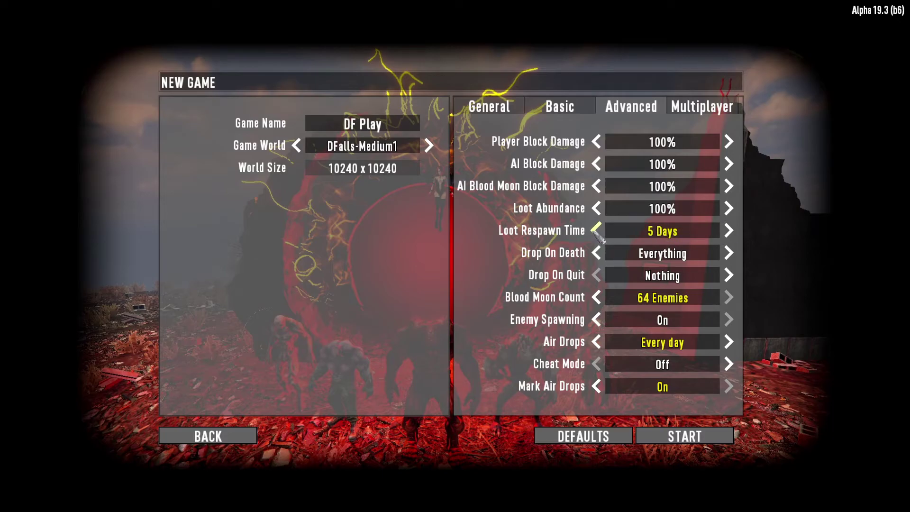
Lower the blood moon count to 8 Enemies and start the game.
left_click(597, 297)
left_click(596, 297)
left_click(596, 297)
left_click(596, 297)
left_click(596, 297)
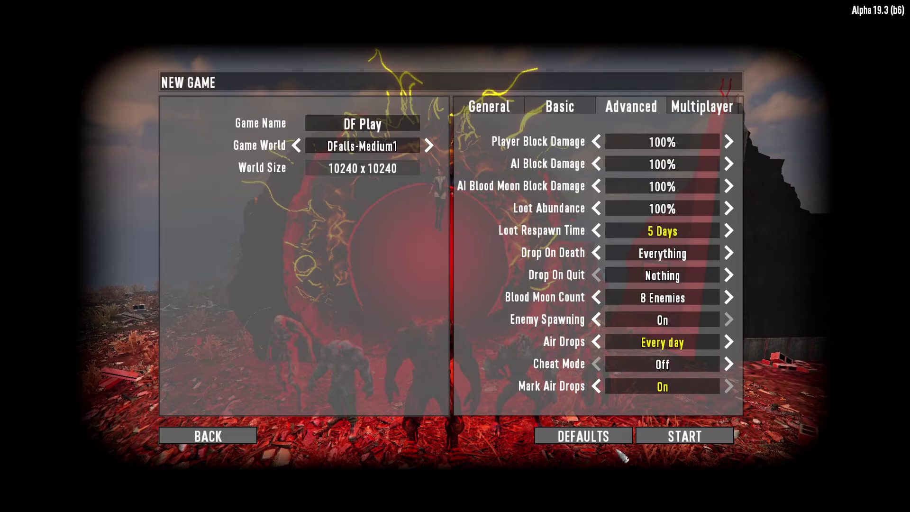
left_click(679, 441)
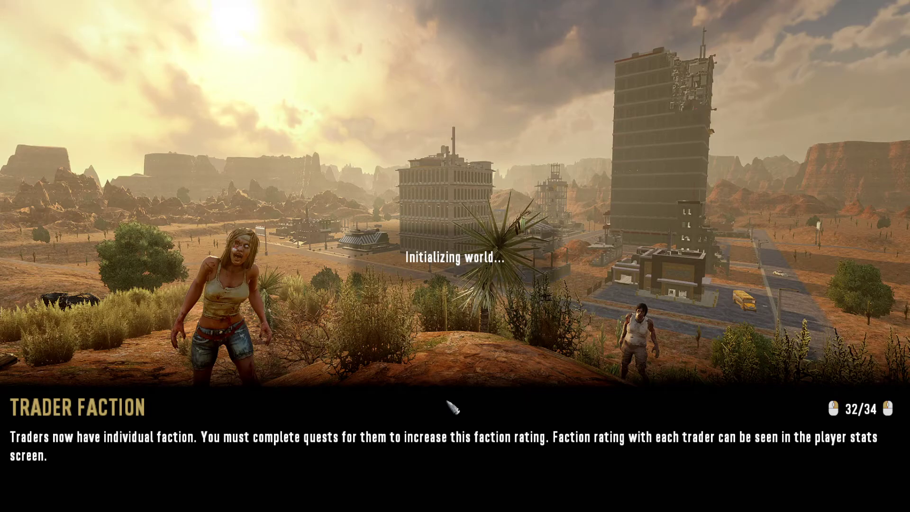
Wait through DF Play's loading screen, cycling tips, until the world loads on Day 1.
right_click(451, 416)
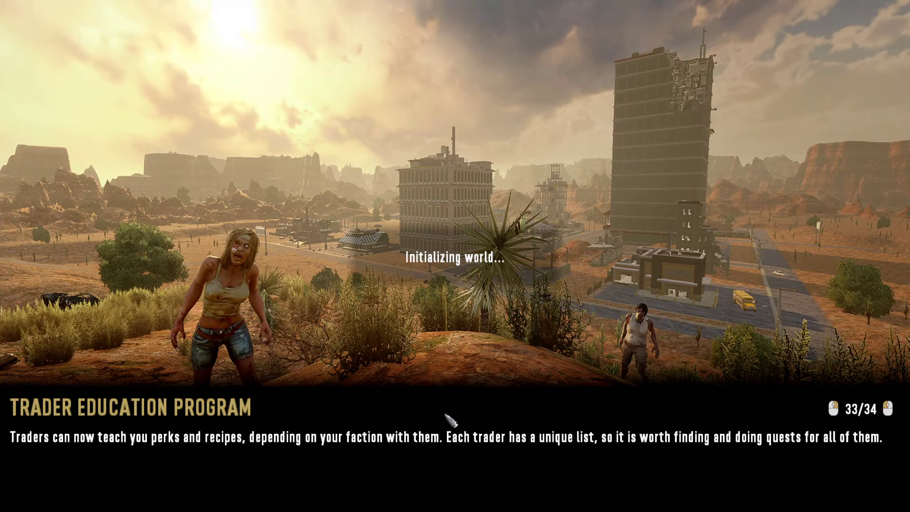
right_click(445, 413)
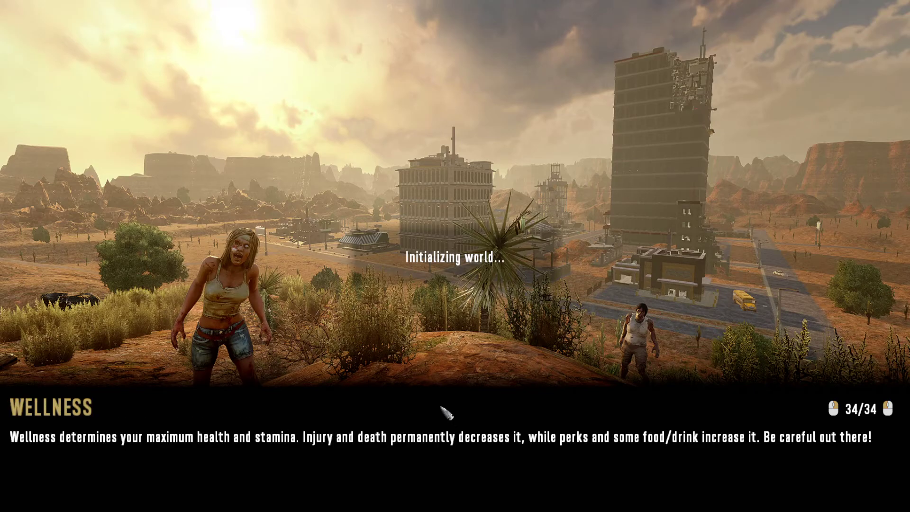
right_click(446, 412)
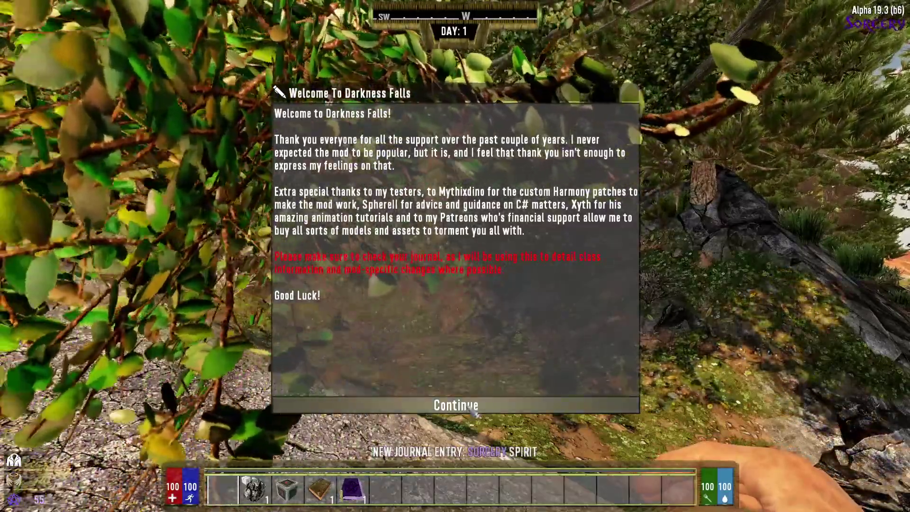
Dismiss both intro messages, read the Sorcery, The Awakening book and accept its quest.
left_click(444, 406)
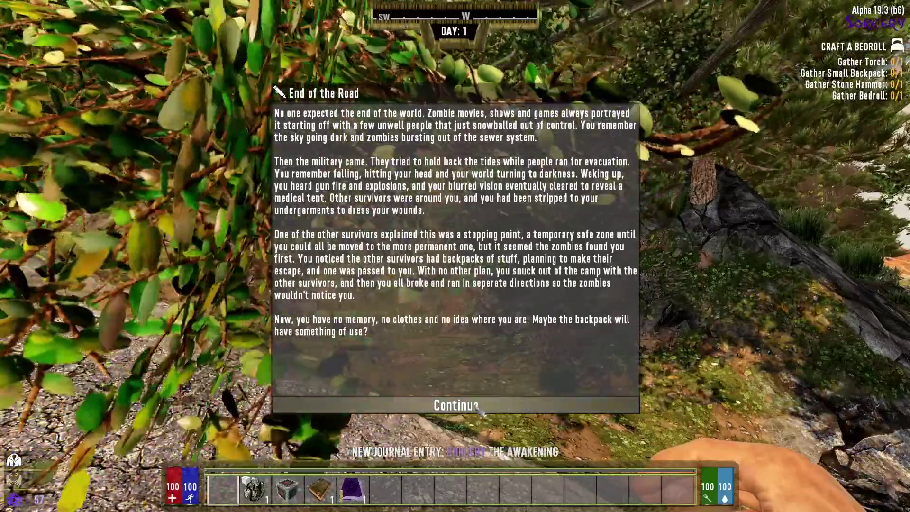
left_click(479, 408)
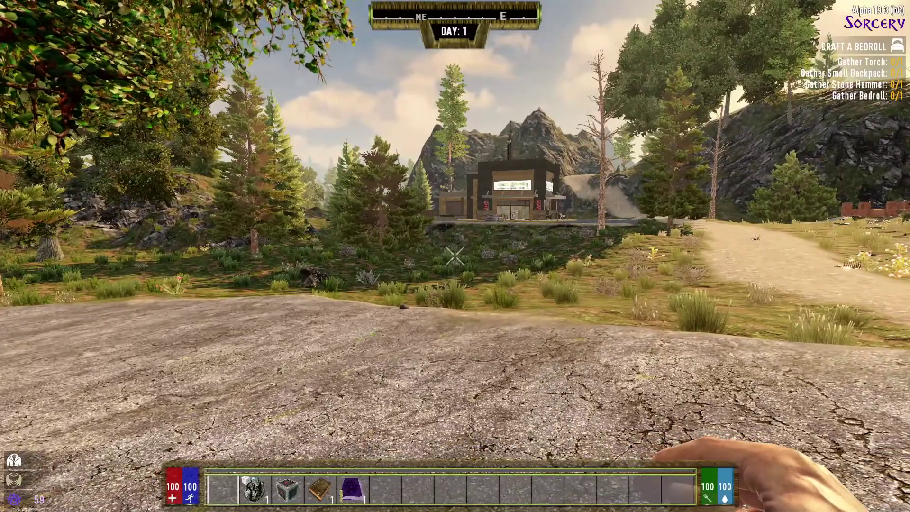
key("Tab")
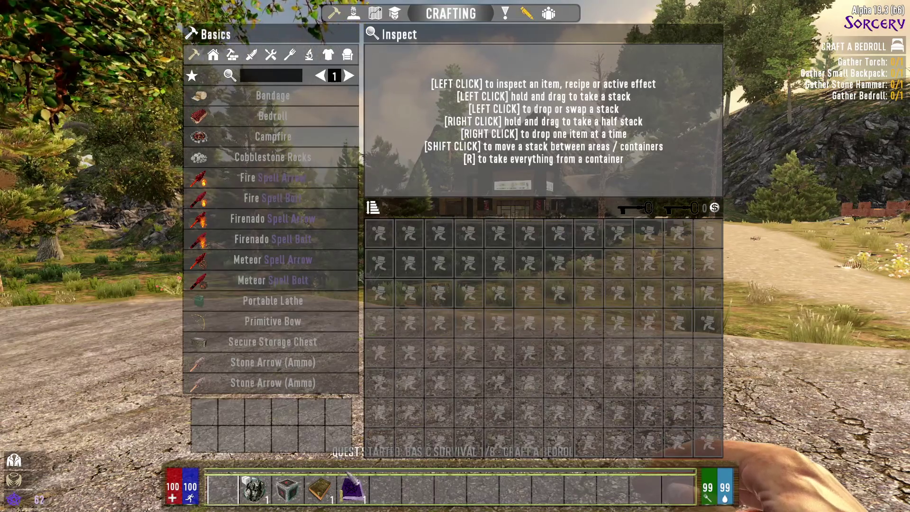
left_click(352, 491)
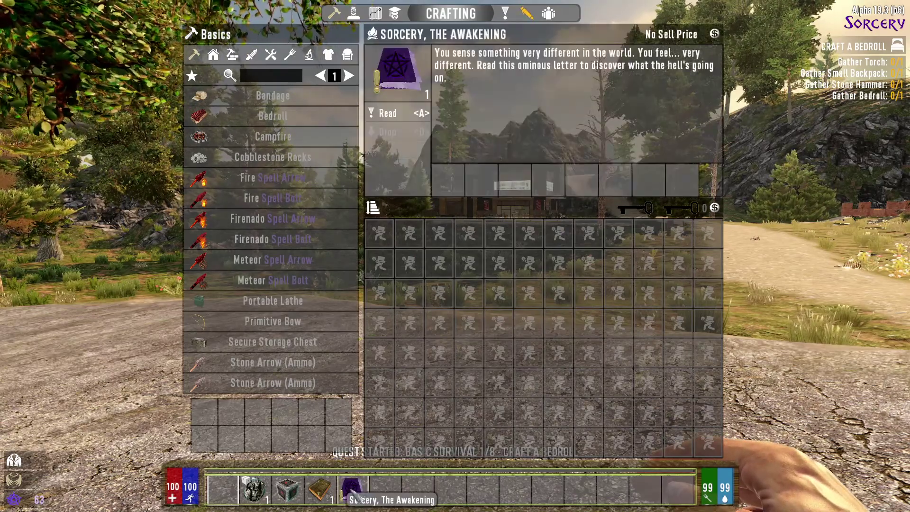
left_click(391, 114)
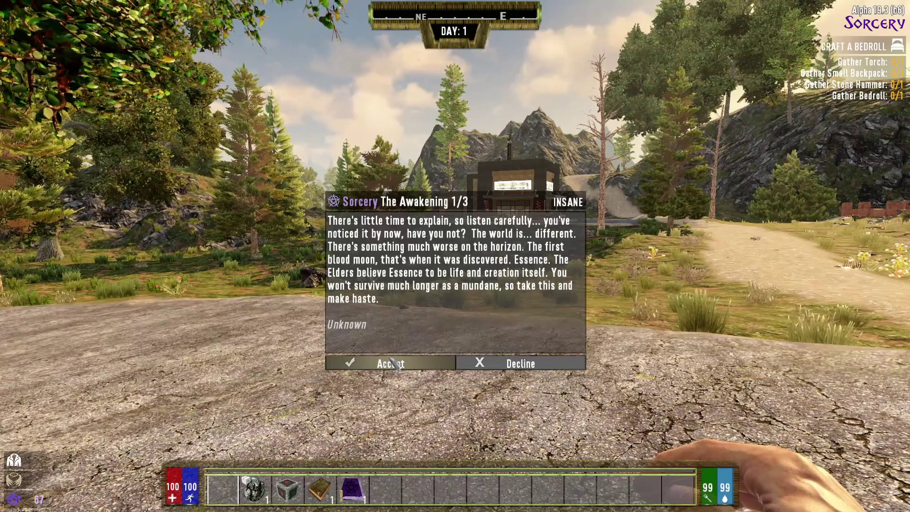
left_click(397, 365)
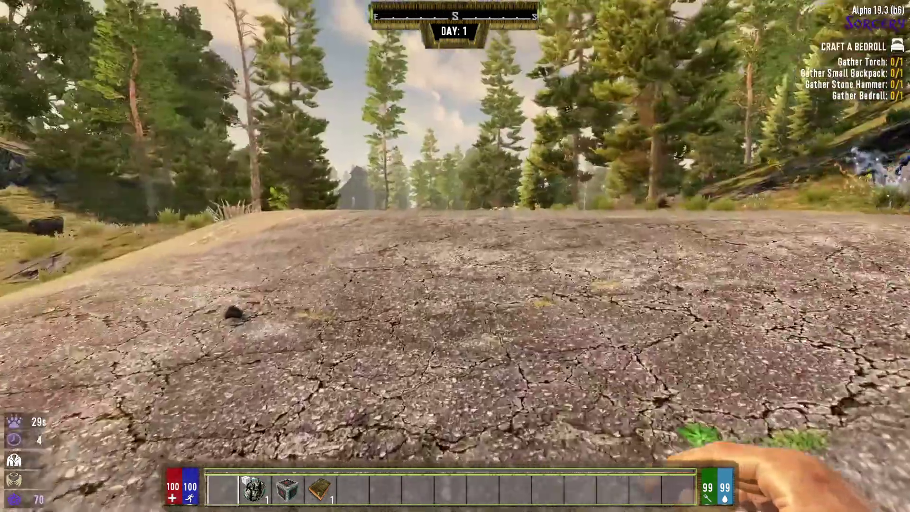
Sprint up the grassy slope to the burning corpses by the rocky hill.
key("shift+w")
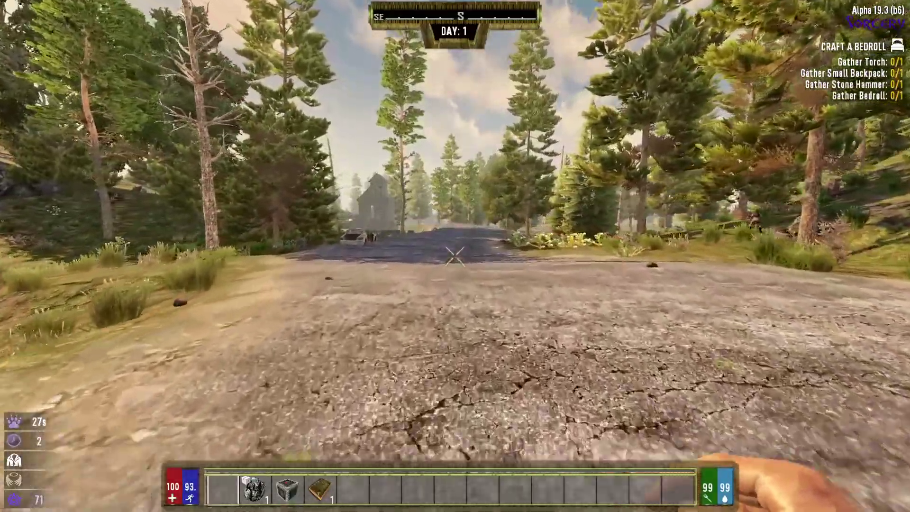
key("shift+w")
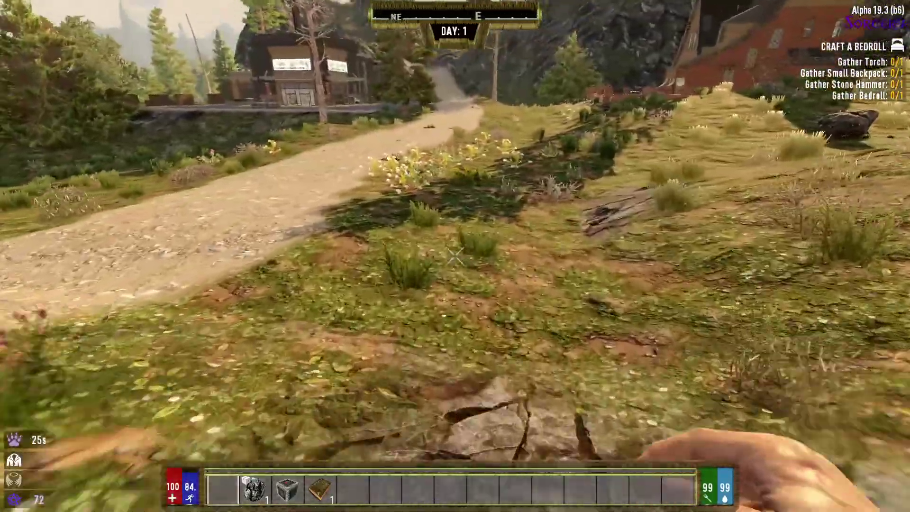
key("shift+w")
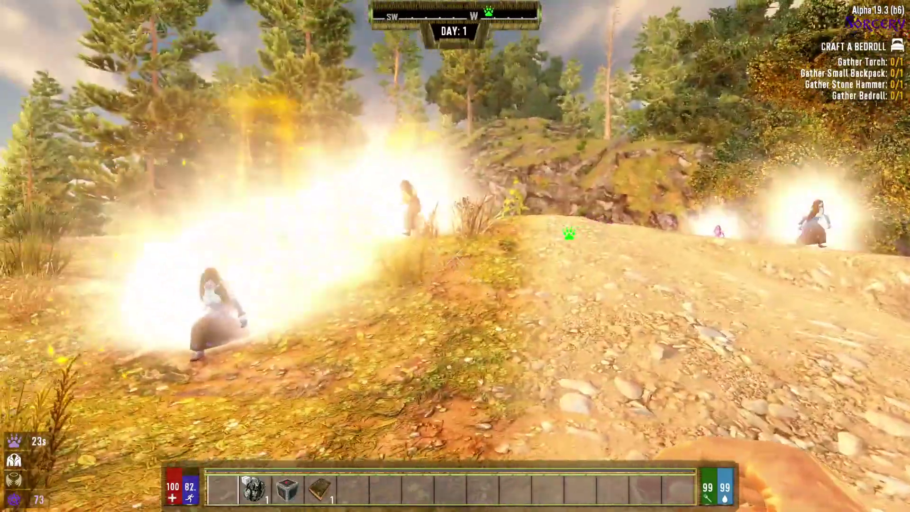
key("w")
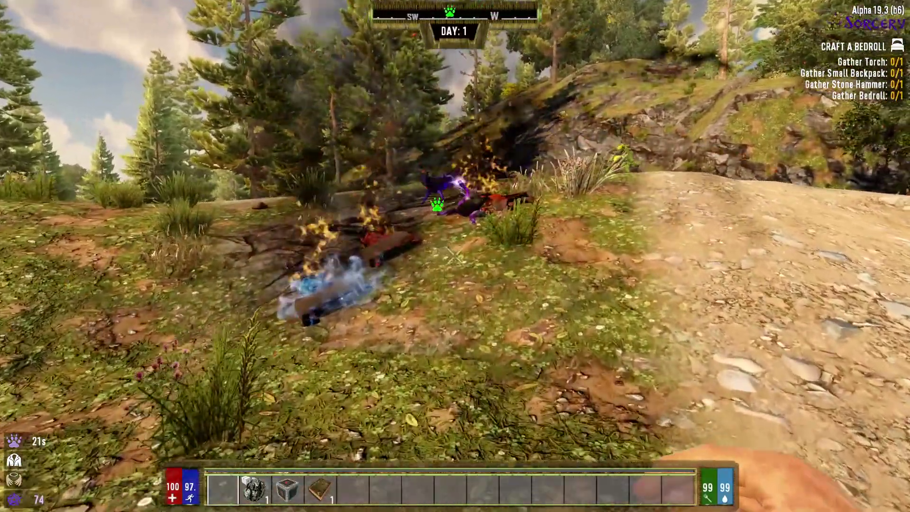
key("w")
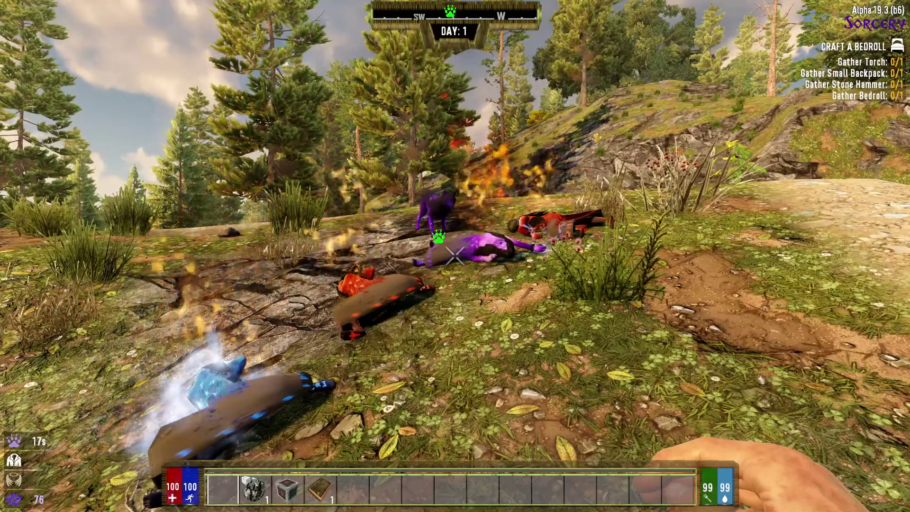
key("Escape")
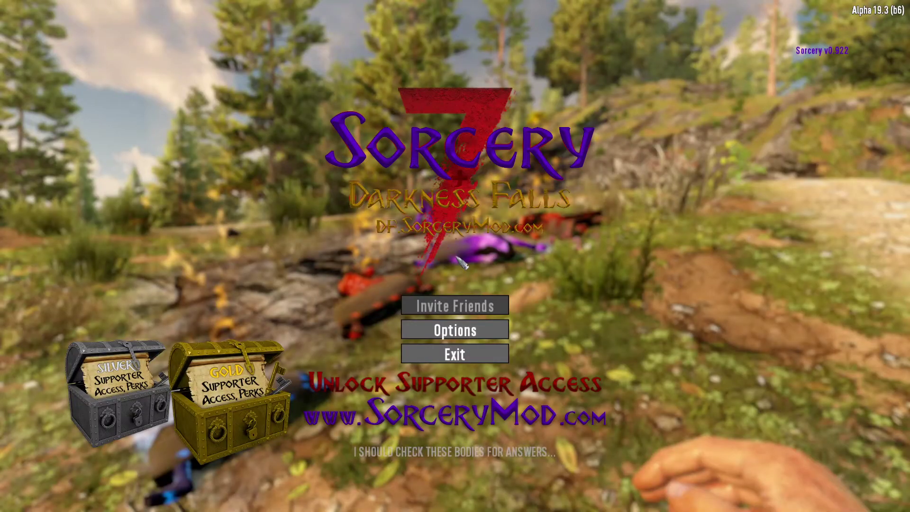